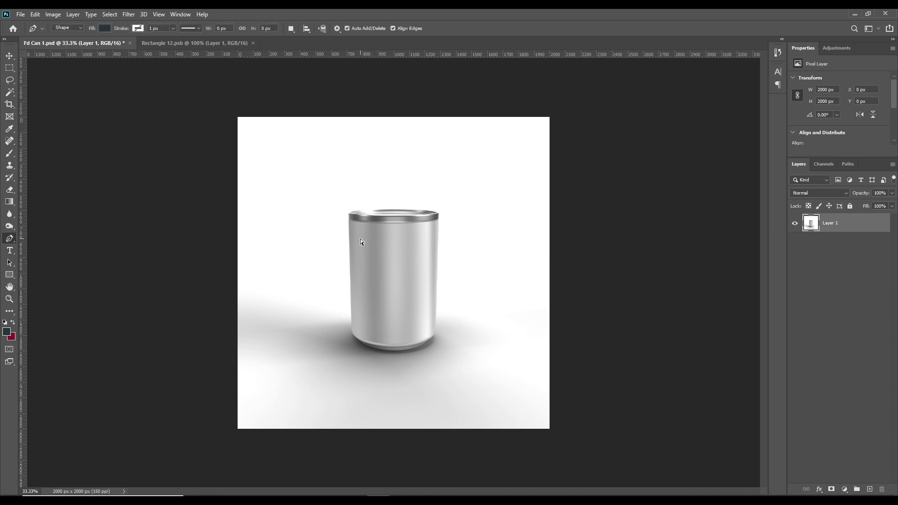
- Zoom in on the can and start a pen shape at the rim's top-left, tracing down the left side
{"action": "key", "text": "ctrl+1"}
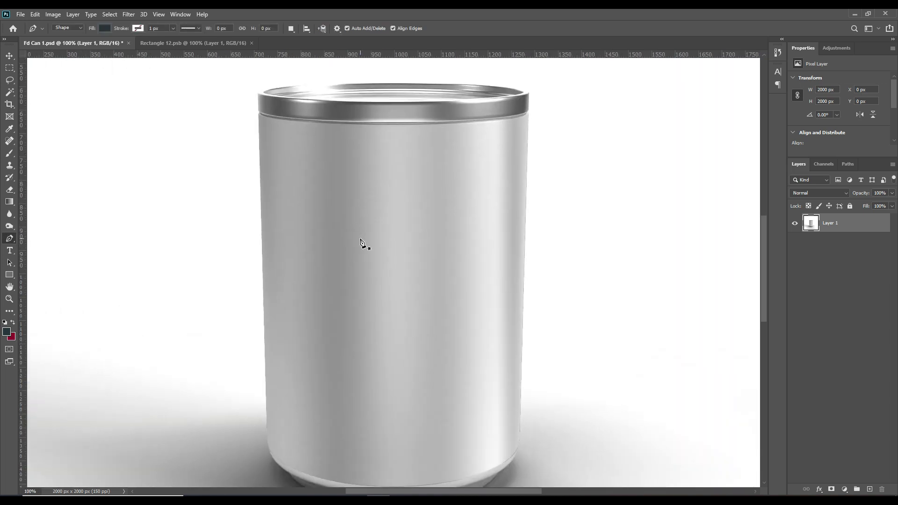
{"action": "scroll", "coordinate": [280, 196], "scroll_direction": "up", "scroll_amount": 2}
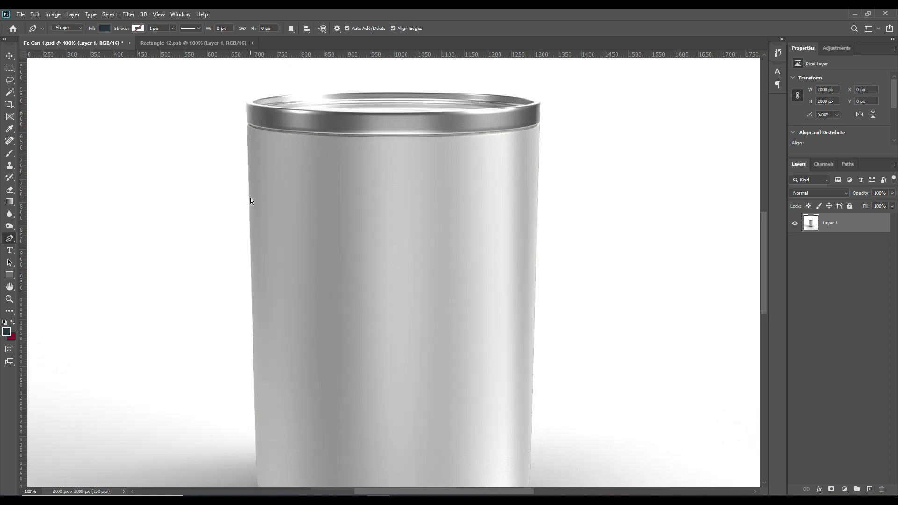
{"action": "key", "text": "ctrl+plus"}
{"action": "scroll", "coordinate": [220, 181], "scroll_direction": "up", "scroll_amount": 5}
{"action": "scroll", "coordinate": [204, 192], "scroll_direction": "up", "scroll_amount": 2}
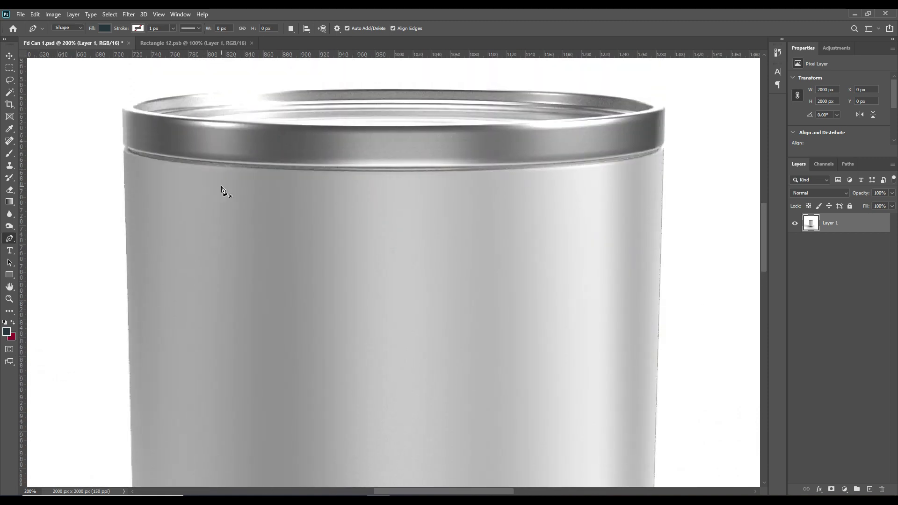
{"action": "left_click", "coordinate": [123, 111]}
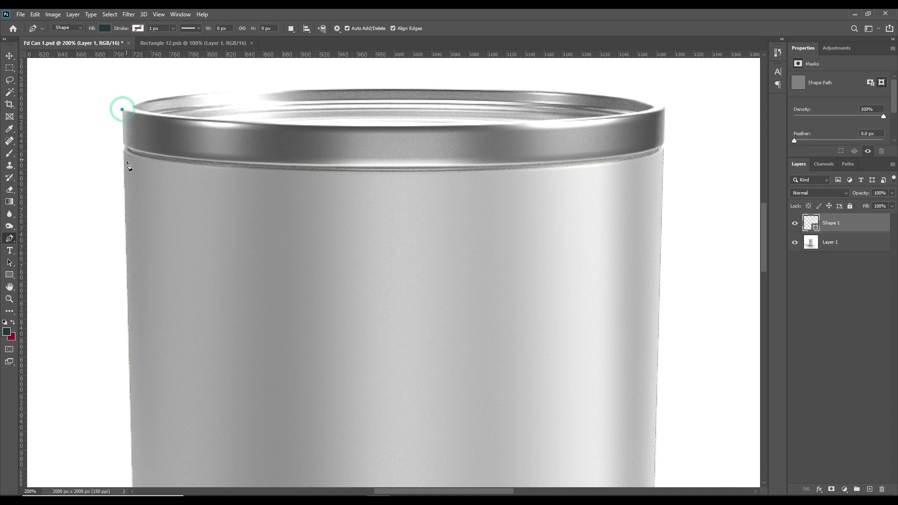
{"action": "left_click", "coordinate": [123, 150]}
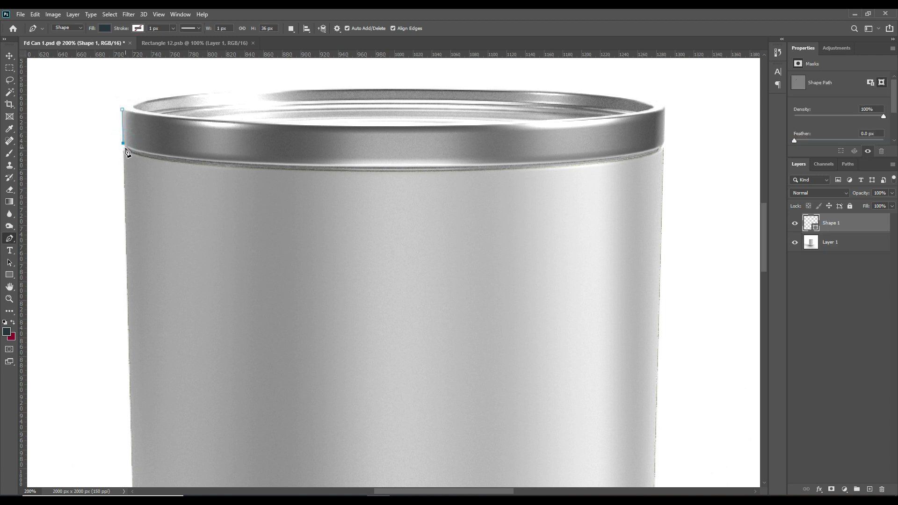
{"action": "left_click", "coordinate": [123, 150]}
{"action": "left_click_drag", "start_coordinate": [763, 216], "coordinate": [772, 324]}
{"action": "scroll", "coordinate": [735, 327], "scroll_direction": "up", "scroll_amount": 3}
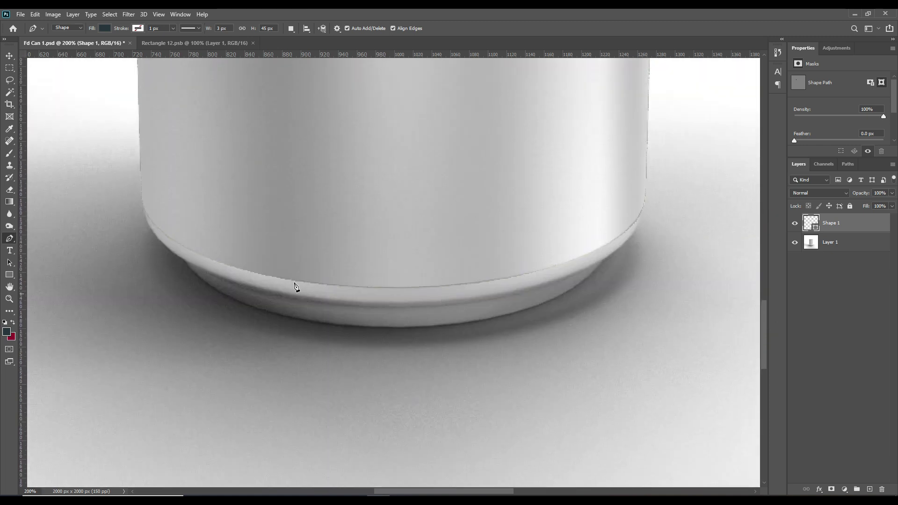
{"action": "left_click", "coordinate": [141, 195]}
{"action": "left_click", "coordinate": [143, 209]}
- Trace across the base and up the right side, close the outline, and set opacity to 13%
{"action": "left_click", "coordinate": [183, 259]}
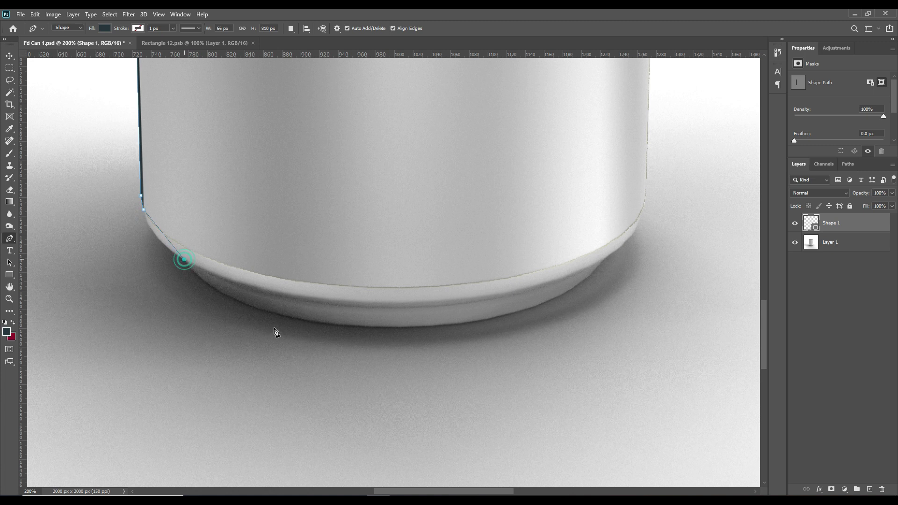
{"action": "left_click", "coordinate": [392, 328]}
{"action": "left_click", "coordinate": [603, 260]}
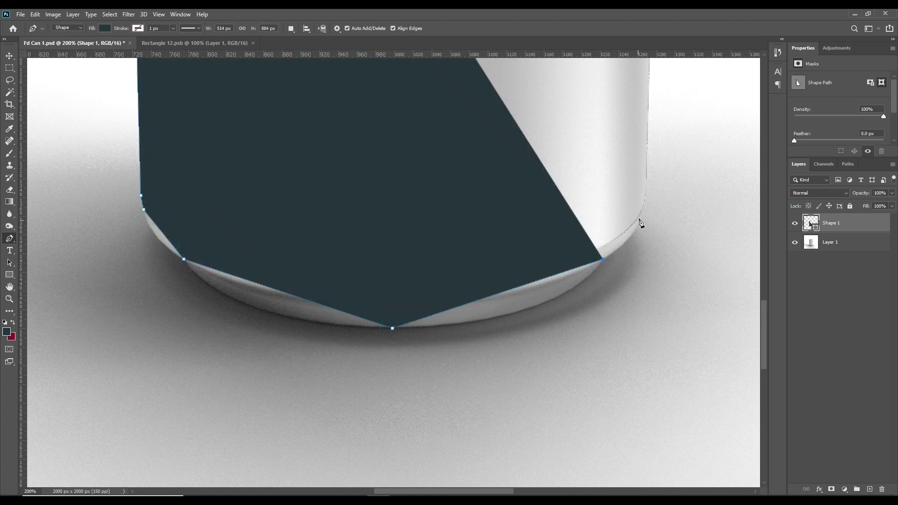
{"action": "left_click", "coordinate": [640, 216]}
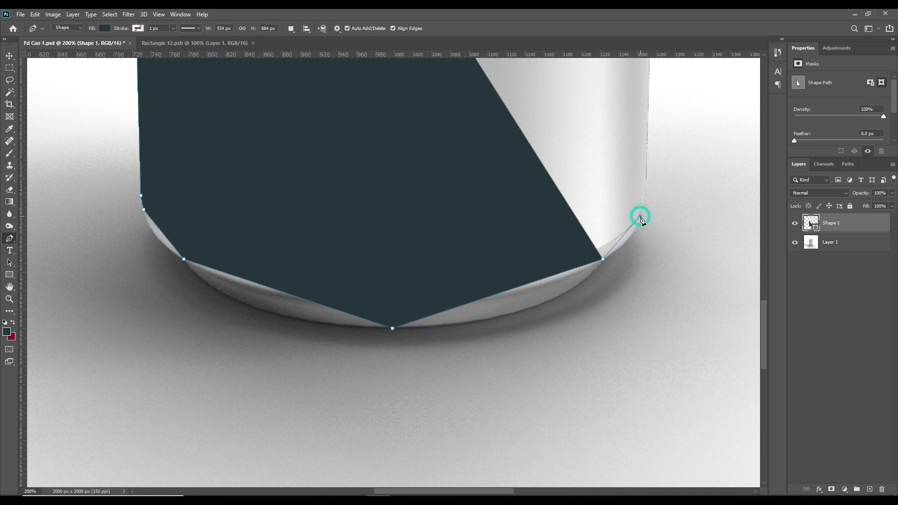
{"action": "left_click", "coordinate": [646, 181]}
{"action": "left_click_drag", "start_coordinate": [768, 327], "coordinate": [776, 199]}
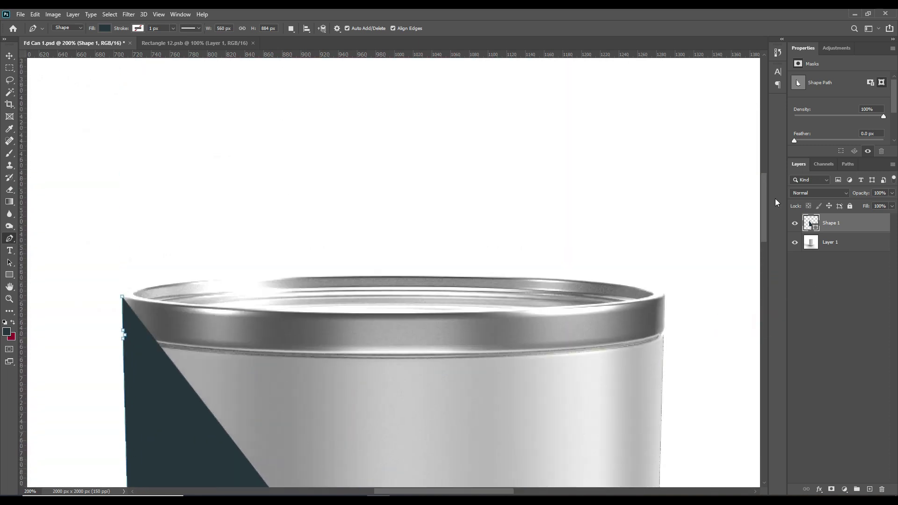
{"action": "left_click", "coordinate": [665, 340]}
{"action": "left_click", "coordinate": [664, 331]}
{"action": "left_click_drag", "start_coordinate": [664, 331], "coordinate": [667, 301]}
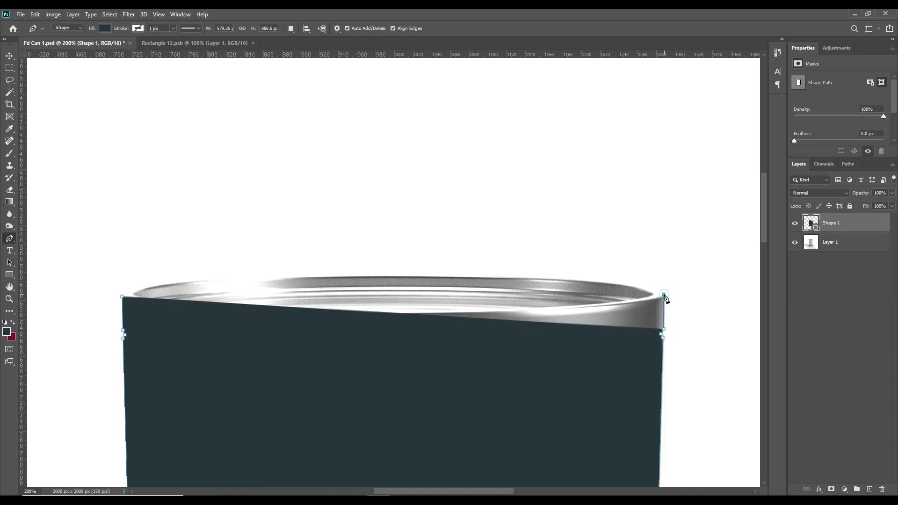
{"action": "left_click", "coordinate": [664, 295]}
{"action": "left_click", "coordinate": [122, 296]}
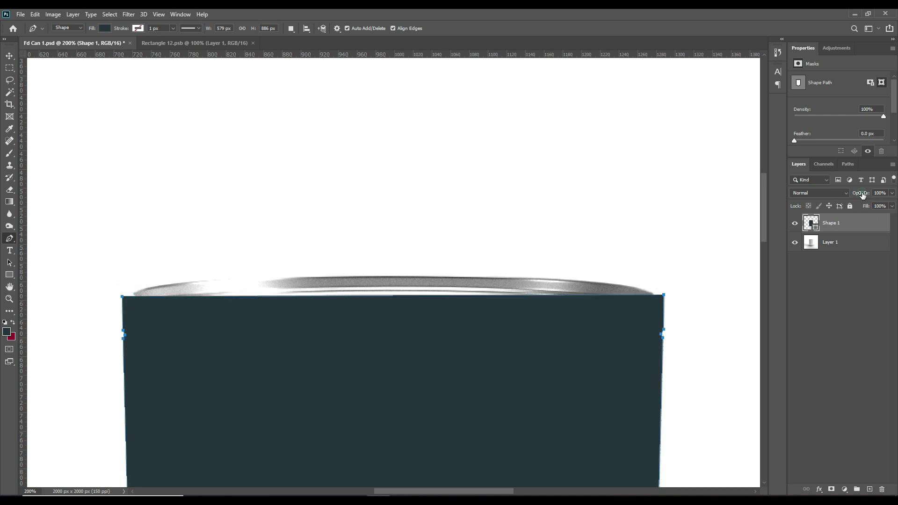
{"action": "left_click_drag", "start_coordinate": [862, 194], "coordinate": [823, 200]}
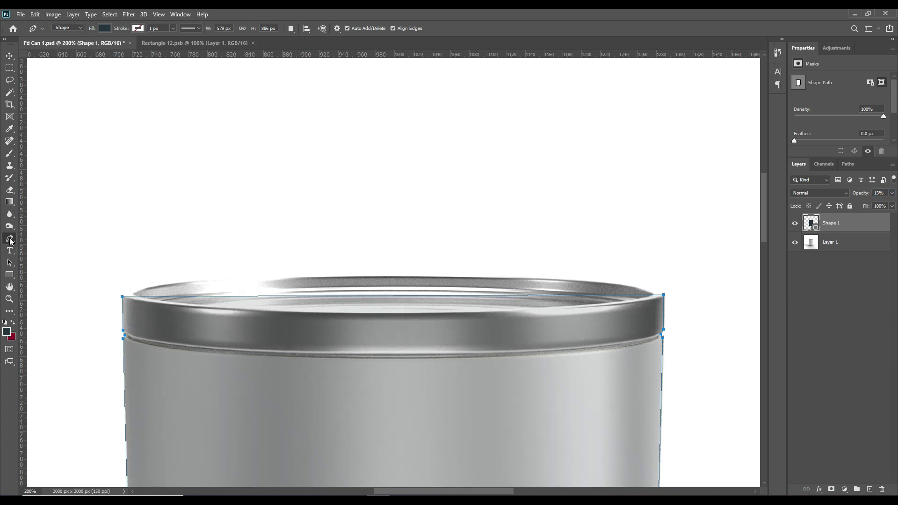
- Add anchor points along the shape's top edge and bow them up to follow the rim
{"action": "right_click", "coordinate": [11, 239]}
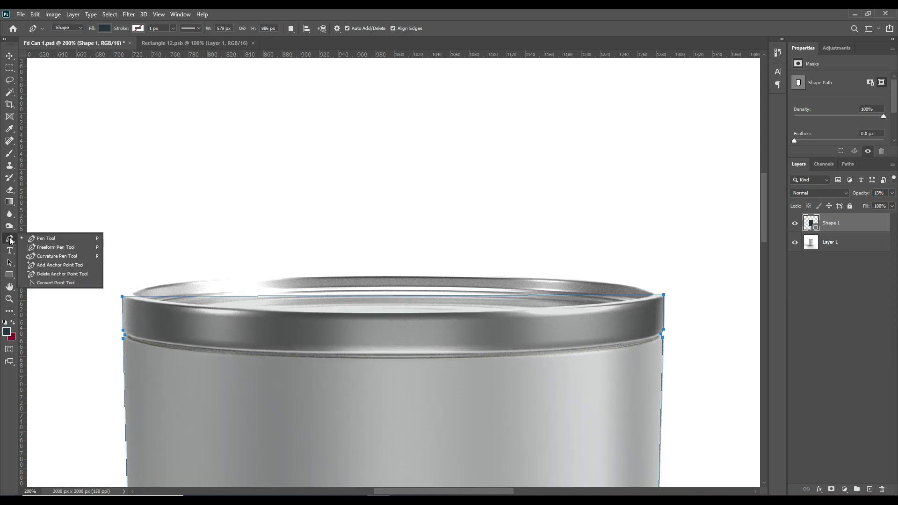
{"action": "left_click", "coordinate": [60, 266]}
{"action": "left_click", "coordinate": [385, 297]}
{"action": "left_click_drag", "start_coordinate": [384, 297], "coordinate": [389, 276]}
{"action": "left_click", "coordinate": [624, 291]}
{"action": "left_click_drag", "start_coordinate": [623, 289], "coordinate": [621, 283]}
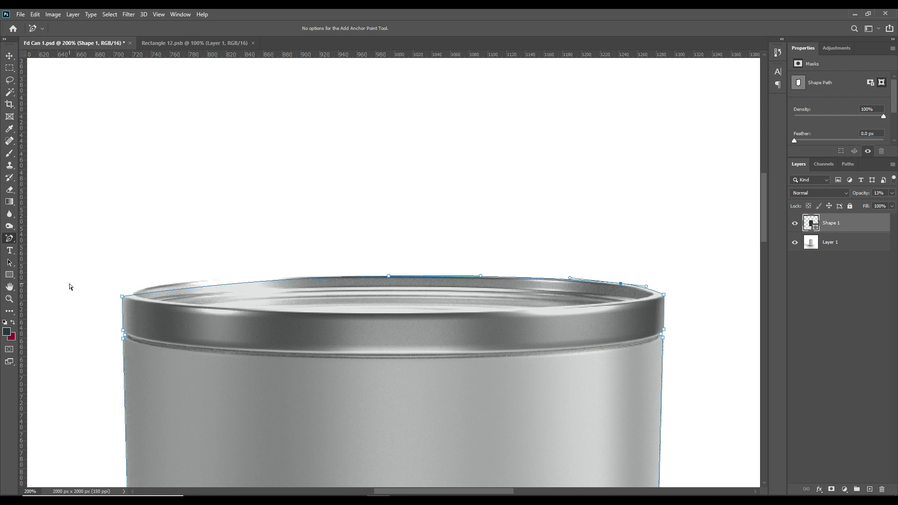
{"action": "left_click_drag", "start_coordinate": [147, 294], "coordinate": [145, 287]}
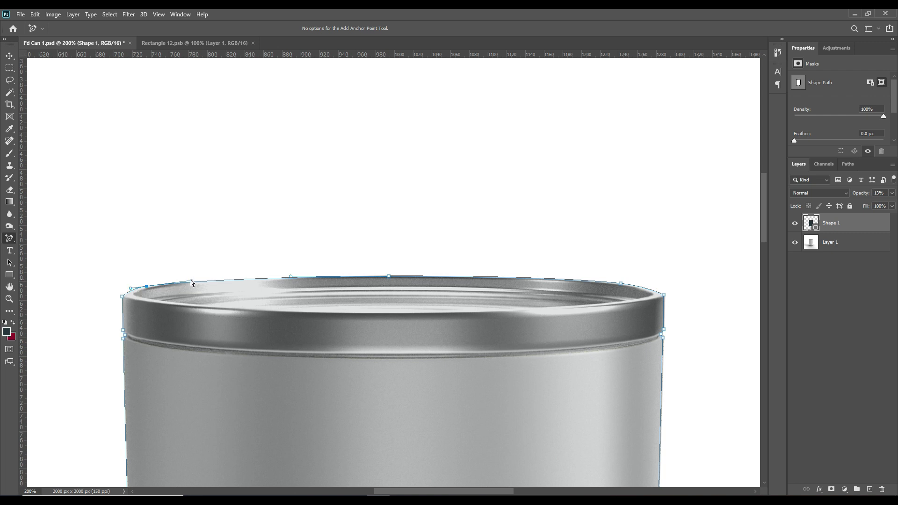
{"action": "left_click_drag", "start_coordinate": [190, 282], "coordinate": [197, 280]}
{"action": "left_click", "coordinate": [664, 296]}
{"action": "key", "text": "Right"}
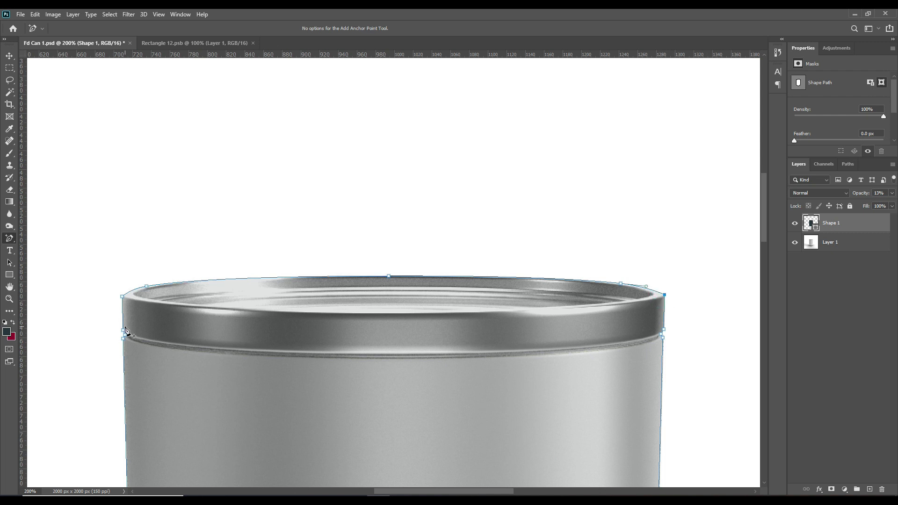
{"action": "scroll", "coordinate": [231, 358], "scroll_direction": "down", "scroll_amount": 5}
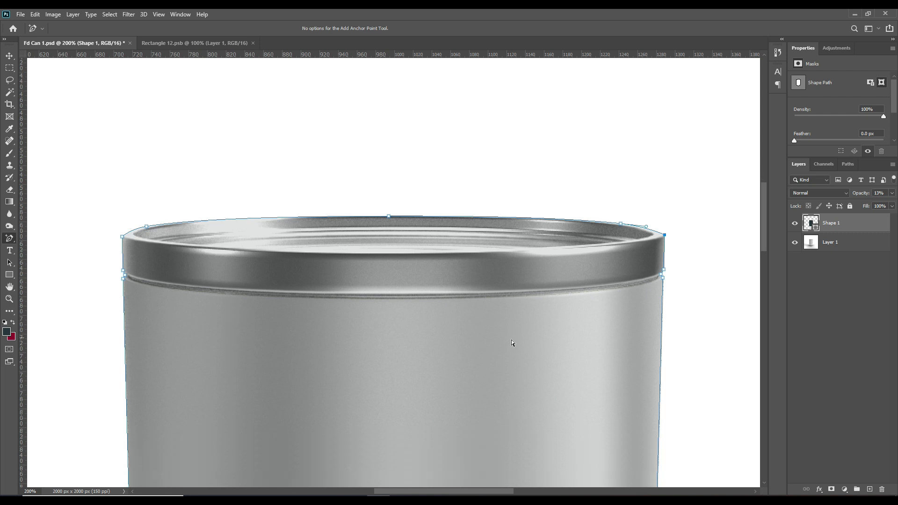
- Add and drag anchors on the lower-right, bottom and lower-left edges to follow the can's base
{"action": "left_click", "coordinate": [663, 278]}
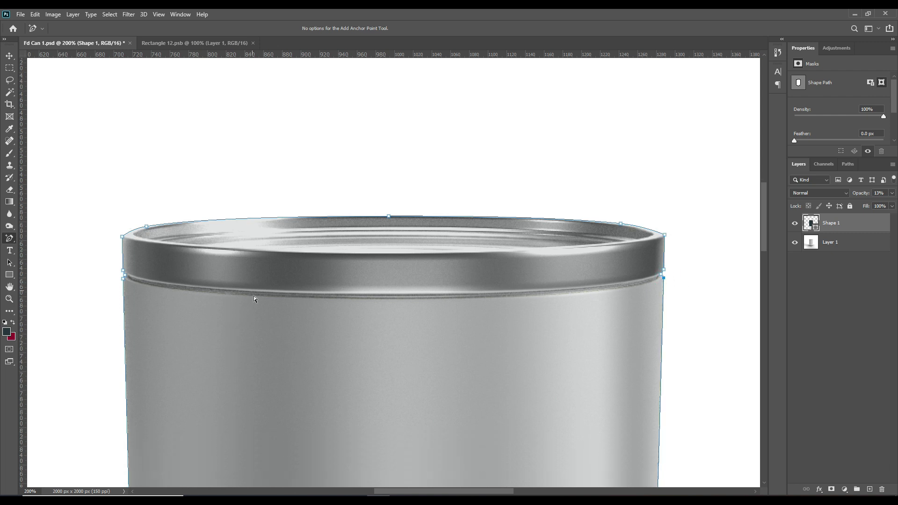
{"action": "scroll", "coordinate": [684, 284], "scroll_direction": "down", "scroll_amount": 10}
{"action": "left_click_drag", "start_coordinate": [764, 250], "coordinate": [762, 333]}
{"action": "left_click", "coordinate": [645, 272]}
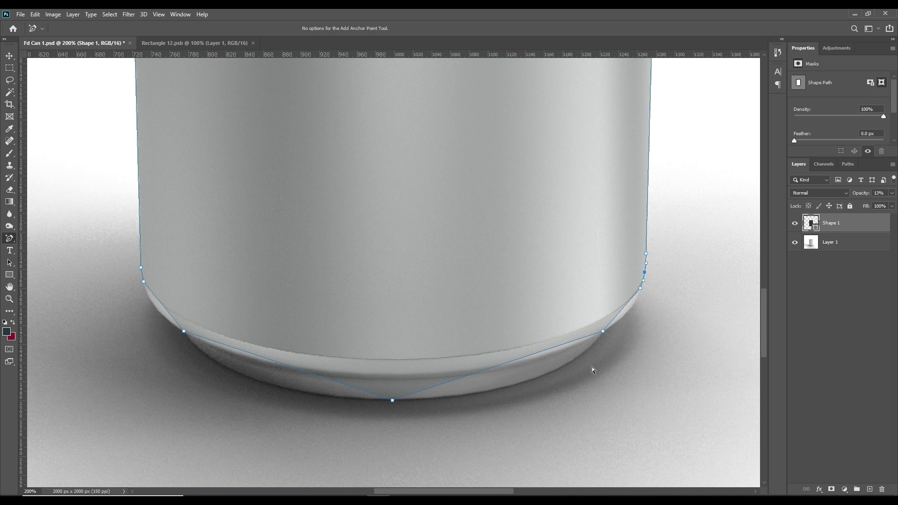
{"action": "left_click", "coordinate": [628, 303]}
{"action": "left_click_drag", "start_coordinate": [631, 309], "coordinate": [631, 311]}
{"action": "left_click", "coordinate": [501, 365]}
{"action": "left_click_drag", "start_coordinate": [501, 365], "coordinate": [528, 380]}
{"action": "left_click_drag", "start_coordinate": [531, 380], "coordinate": [534, 380]}
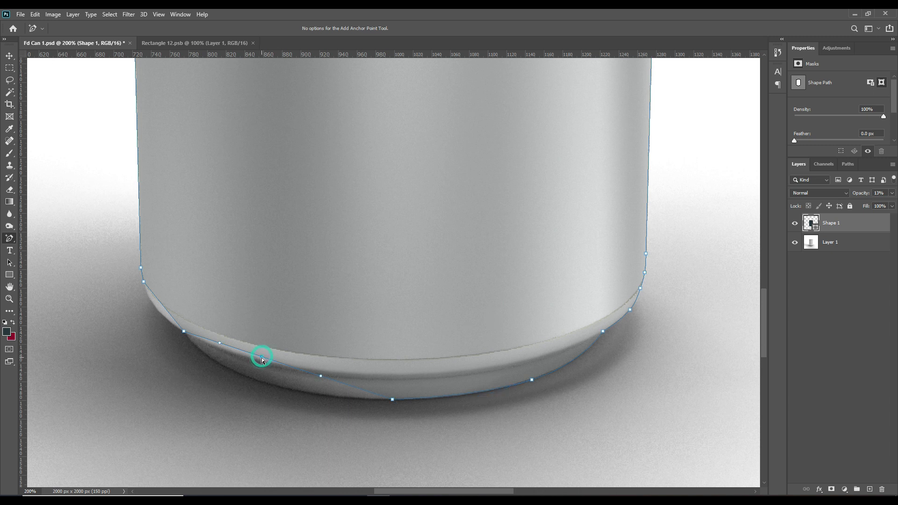
{"action": "left_click_drag", "start_coordinate": [262, 358], "coordinate": [249, 378]}
{"action": "left_click_drag", "start_coordinate": [308, 397], "coordinate": [321, 402]}
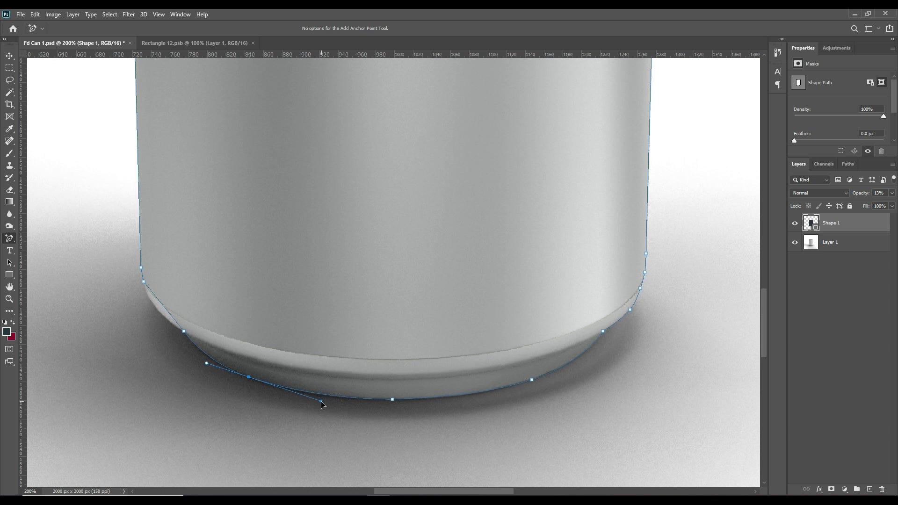
{"action": "left_click", "coordinate": [159, 307]}
{"action": "left_click", "coordinate": [160, 305]}
{"action": "scroll", "coordinate": [221, 277], "scroll_direction": "up", "scroll_amount": 5}
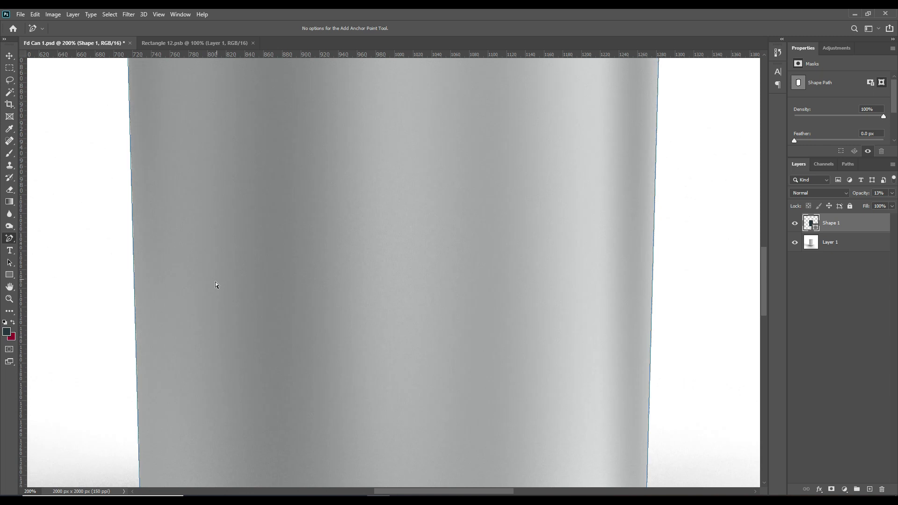
{"action": "scroll", "coordinate": [212, 281], "scroll_direction": "up", "scroll_amount": 5}
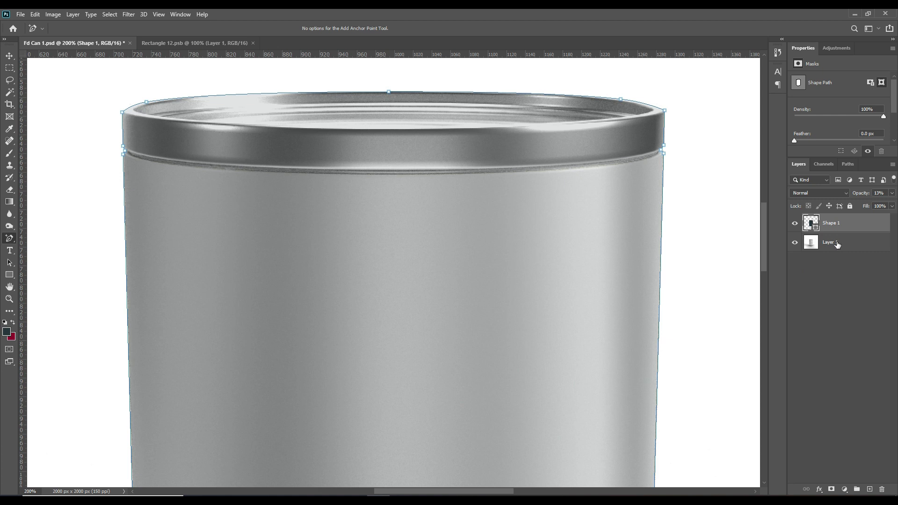
- With Layer 1 selected, start a new pen shape spanning the lid's left and right edges
{"action": "left_click", "coordinate": [837, 243]}
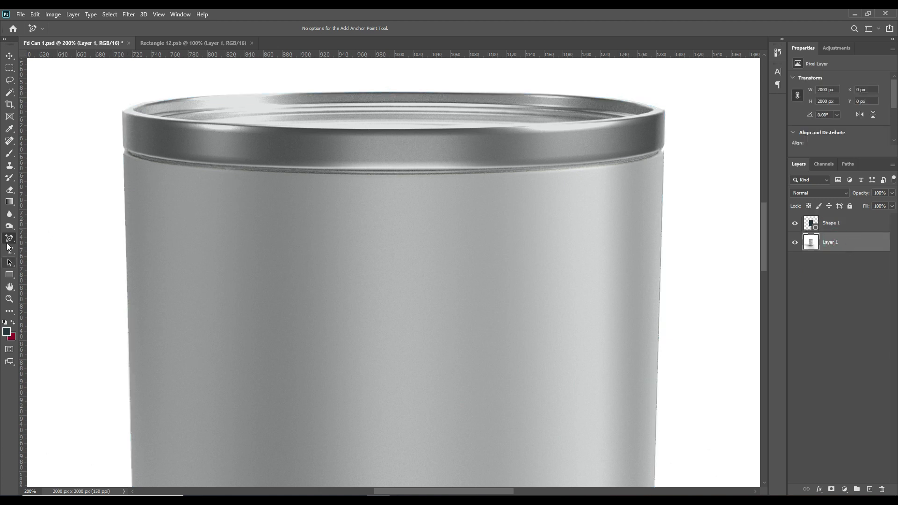
{"action": "right_click", "coordinate": [10, 238]}
{"action": "left_click", "coordinate": [47, 237]}
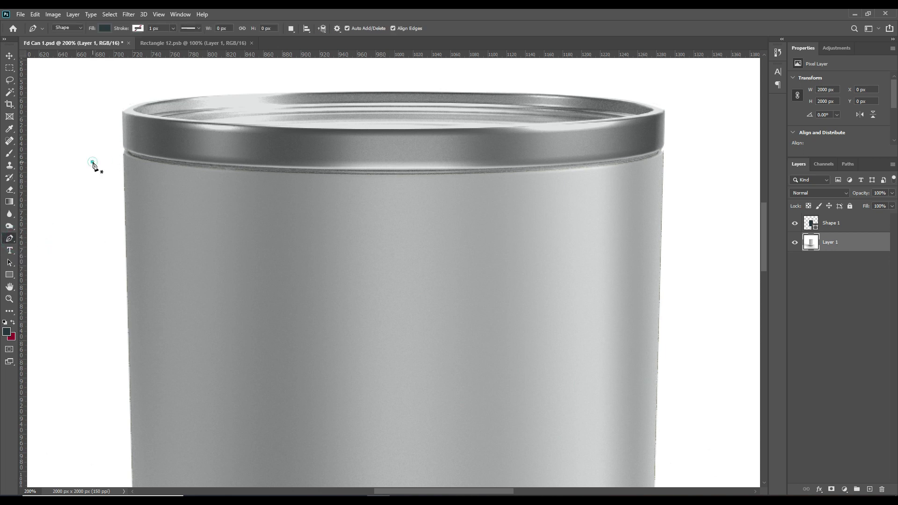
{"action": "left_click", "coordinate": [93, 162]}
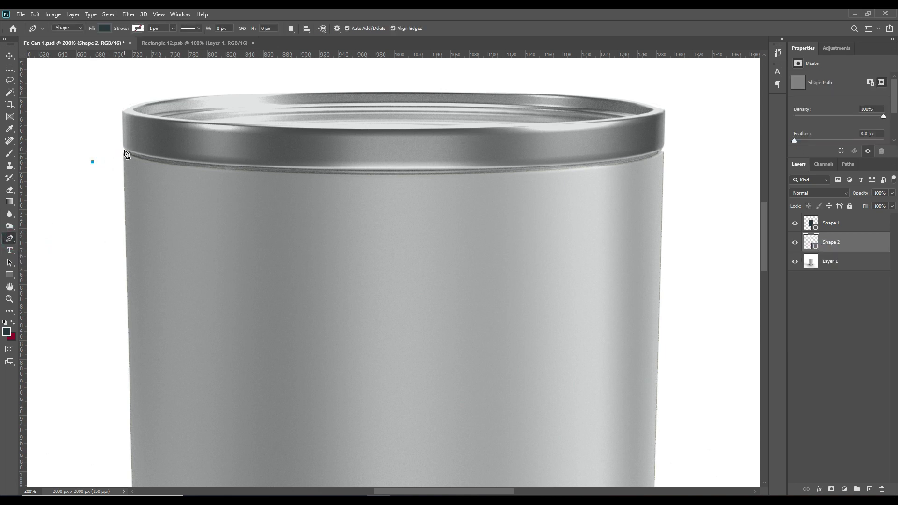
{"action": "left_click", "coordinate": [124, 151]}
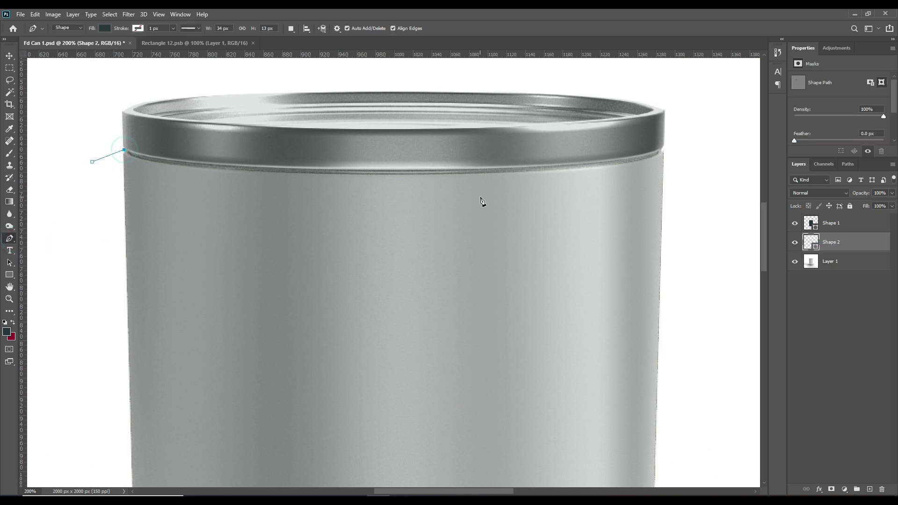
{"action": "left_click", "coordinate": [661, 150]}
{"action": "left_click_drag", "start_coordinate": [762, 223], "coordinate": [770, 316]}
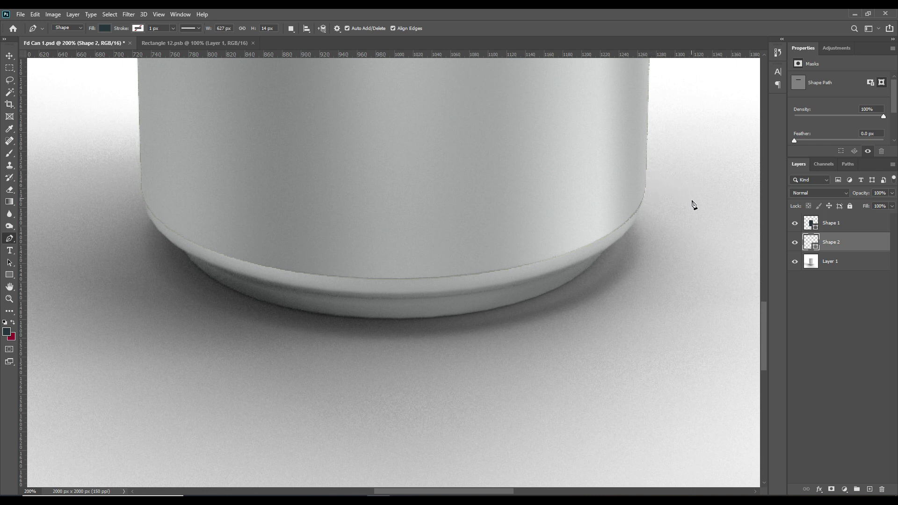
- Add corners on the right side, base centre and left side, close Shape 2, and set 14% opacity
{"action": "left_click", "coordinate": [673, 202]}
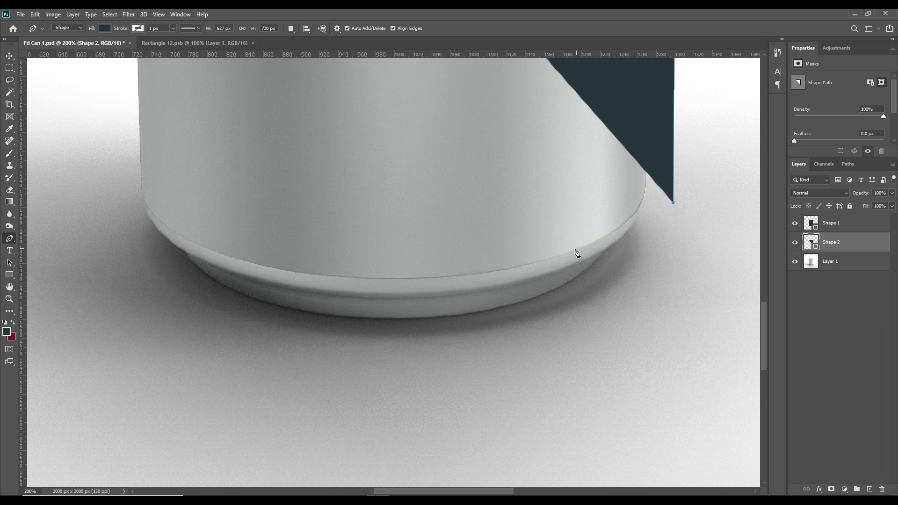
{"action": "left_click", "coordinate": [398, 280]}
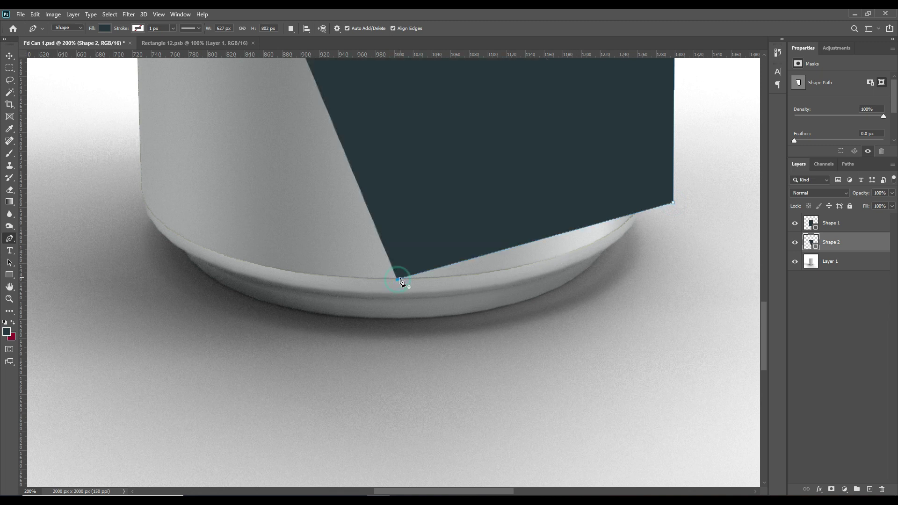
{"action": "left_click", "coordinate": [106, 194]}
{"action": "left_click_drag", "start_coordinate": [763, 328], "coordinate": [767, 298]}
{"action": "left_click", "coordinate": [92, 260]}
{"action": "scroll", "coordinate": [768, 285], "scroll_direction": "down", "scroll_amount": 3}
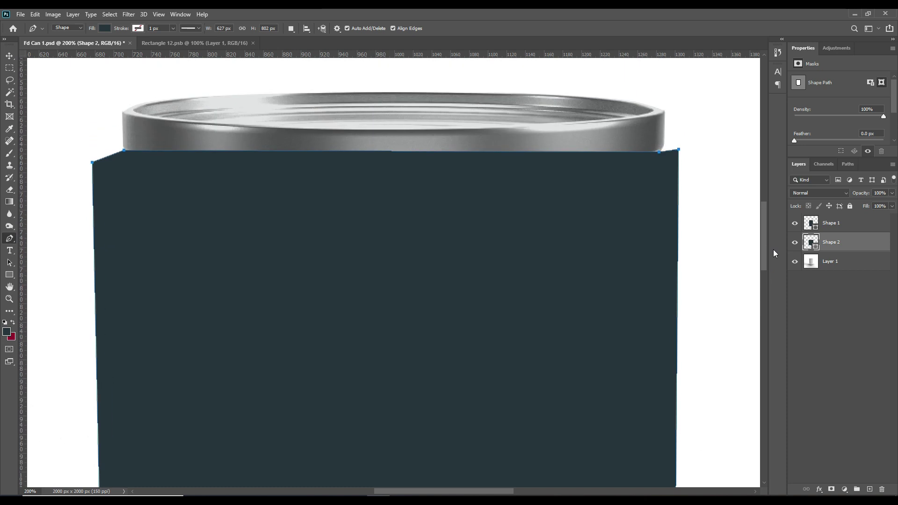
{"action": "left_click_drag", "start_coordinate": [869, 197], "coordinate": [829, 200]}
- Add anchors to Shape 2's top edge and bend it to follow the can's rim
{"action": "right_click", "coordinate": [10, 239]}
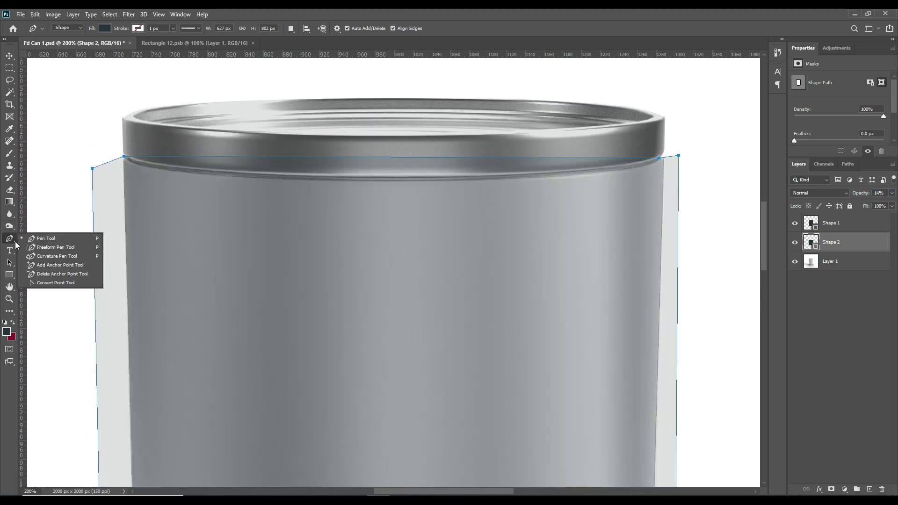
{"action": "left_click", "coordinate": [41, 265]}
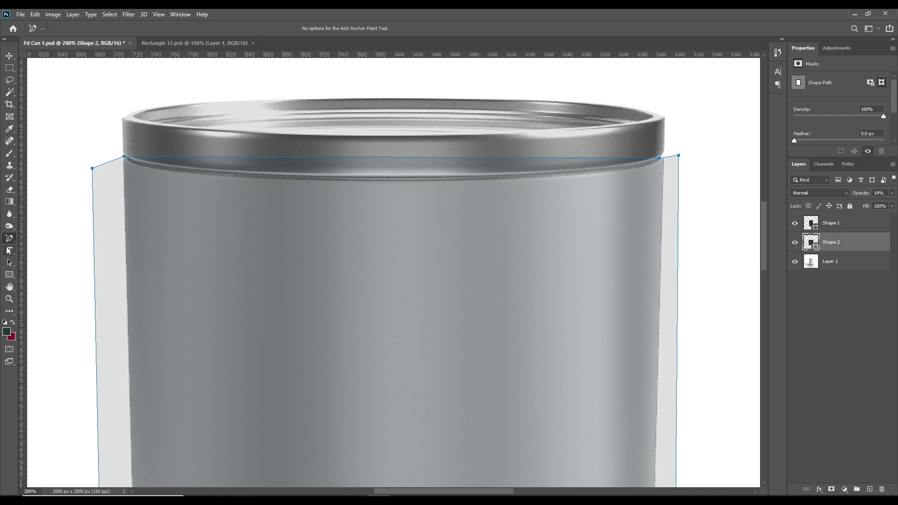
{"action": "left_click_drag", "start_coordinate": [394, 157], "coordinate": [394, 180]}
{"action": "left_click_drag", "start_coordinate": [621, 167], "coordinate": [632, 171]}
{"action": "left_click", "coordinate": [160, 165]}
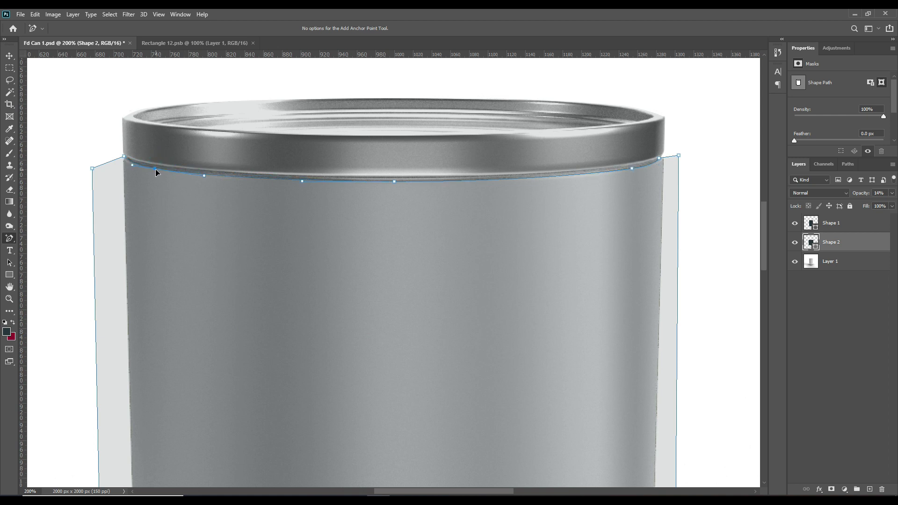
- Add and drag anchors along Shape 2's lower-right, bottom and lower-left edges to hug the base
{"action": "left_click_drag", "start_coordinate": [768, 256], "coordinate": [771, 343]}
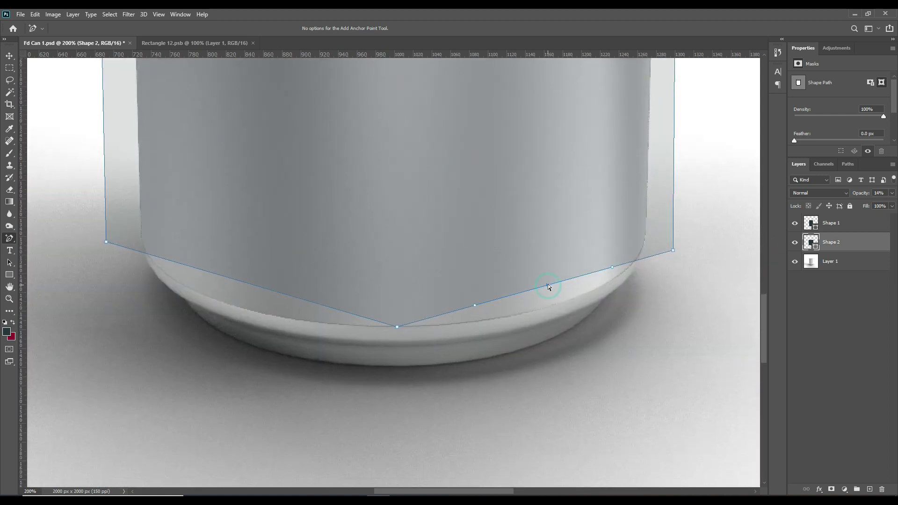
{"action": "left_click_drag", "start_coordinate": [548, 286], "coordinate": [554, 305]}
{"action": "left_click_drag", "start_coordinate": [673, 251], "coordinate": [666, 231]}
{"action": "left_click_drag", "start_coordinate": [615, 277], "coordinate": [614, 277]}
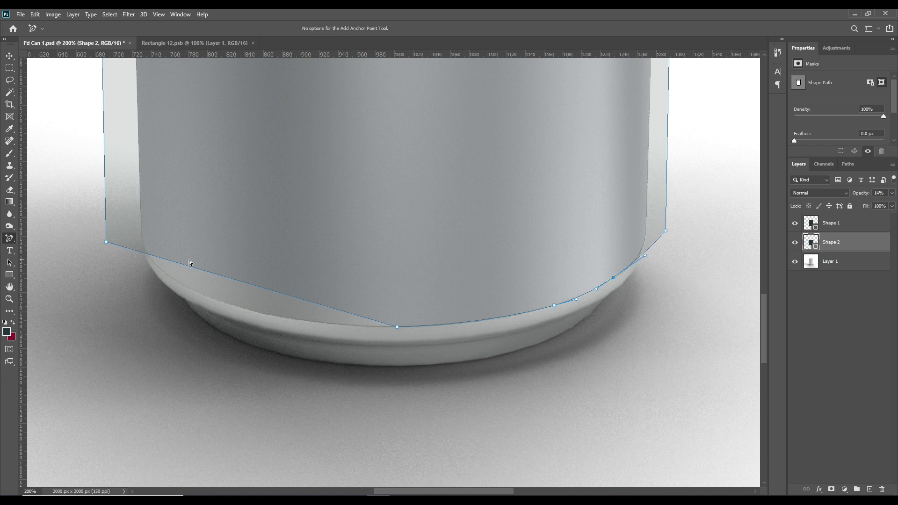
{"action": "left_click_drag", "start_coordinate": [229, 278], "coordinate": [212, 299]}
{"action": "left_click", "coordinate": [243, 306]}
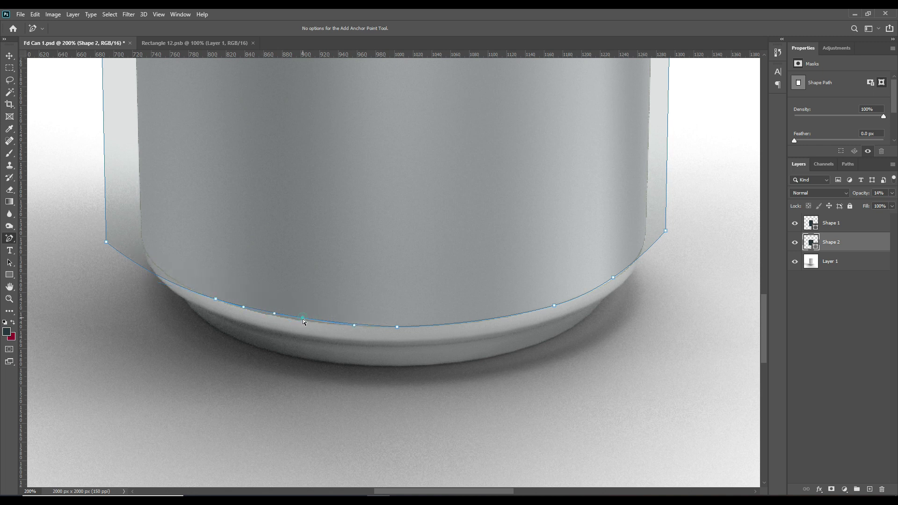
{"action": "left_click", "coordinate": [300, 321]}
{"action": "left_click", "coordinate": [299, 322]}
{"action": "left_click_drag", "start_coordinate": [216, 300], "coordinate": [218, 302]}
{"action": "left_click_drag", "start_coordinate": [107, 242], "coordinate": [108, 208]}
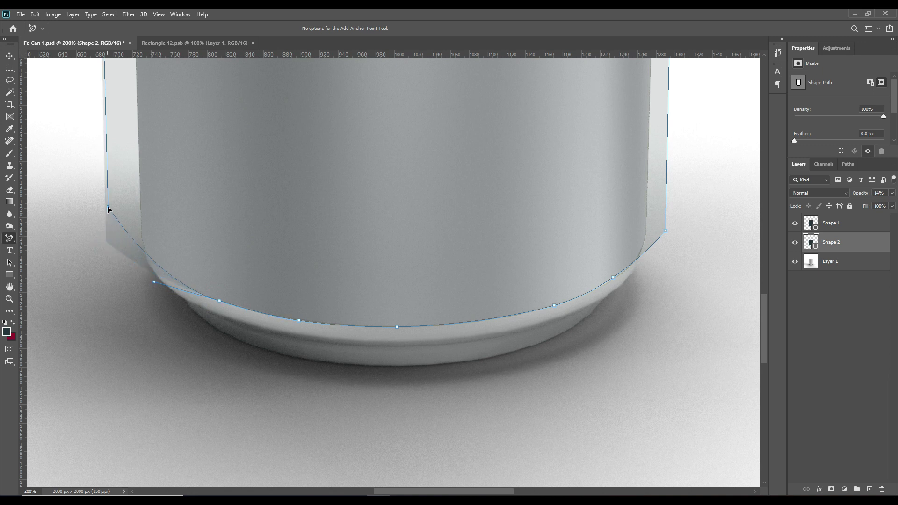
{"action": "left_click", "coordinate": [166, 273]}
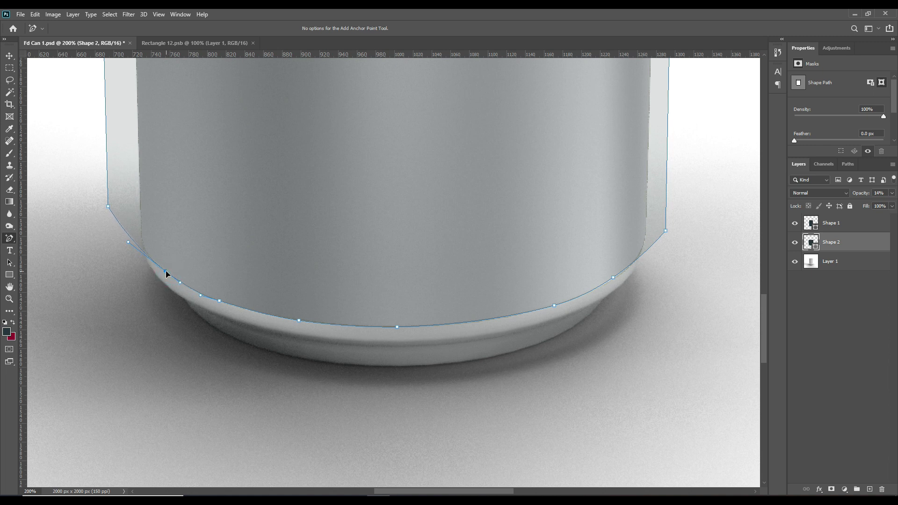
{"action": "left_click_drag", "start_coordinate": [166, 272], "coordinate": [165, 270]}
{"action": "scroll", "coordinate": [585, 300], "scroll_direction": "up", "scroll_amount": 6}
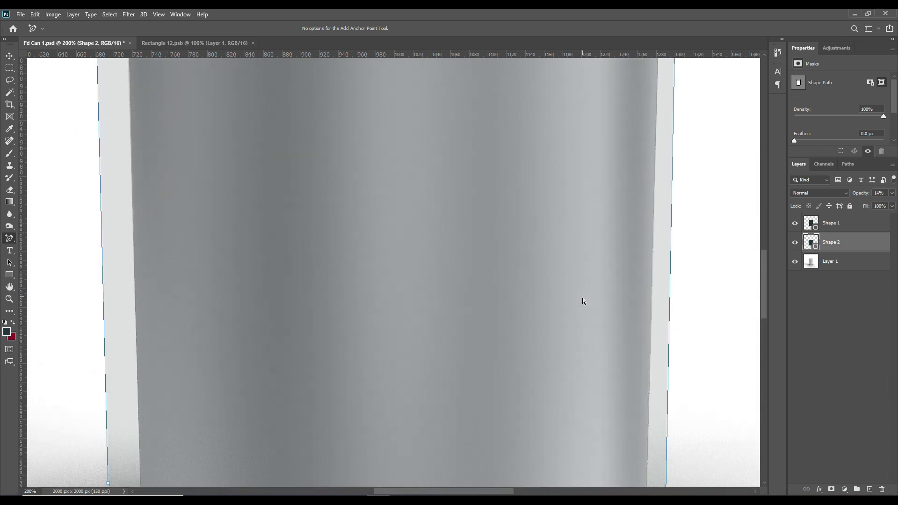
{"action": "scroll", "coordinate": [584, 302], "scroll_direction": "up", "scroll_amount": 1}
{"action": "scroll", "coordinate": [583, 296], "scroll_direction": "down", "scroll_amount": 2}
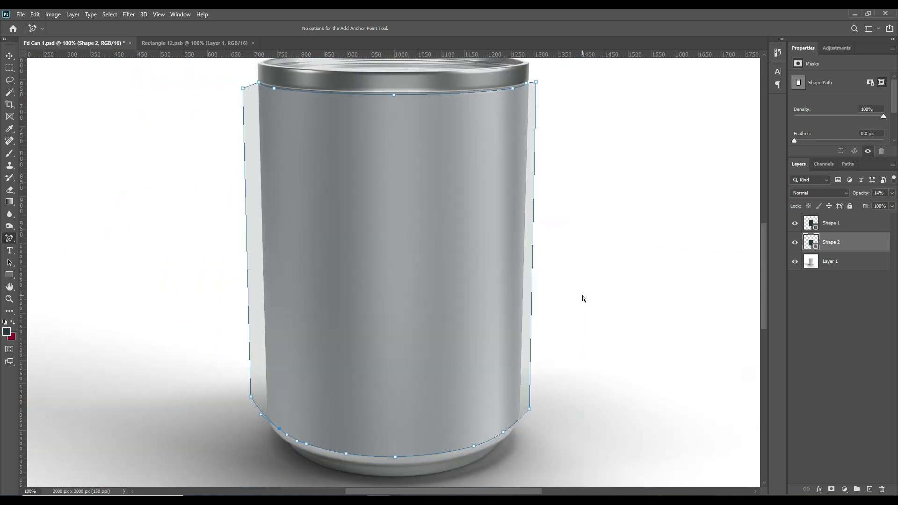
- Rename Shape 2 to 'Label' and Shape 1 to 'Can'
{"action": "left_click", "coordinate": [838, 242]}
{"action": "double_click", "coordinate": [831, 242]}
{"action": "type", "text": "Label"}
{"action": "double_click", "coordinate": [833, 223]}
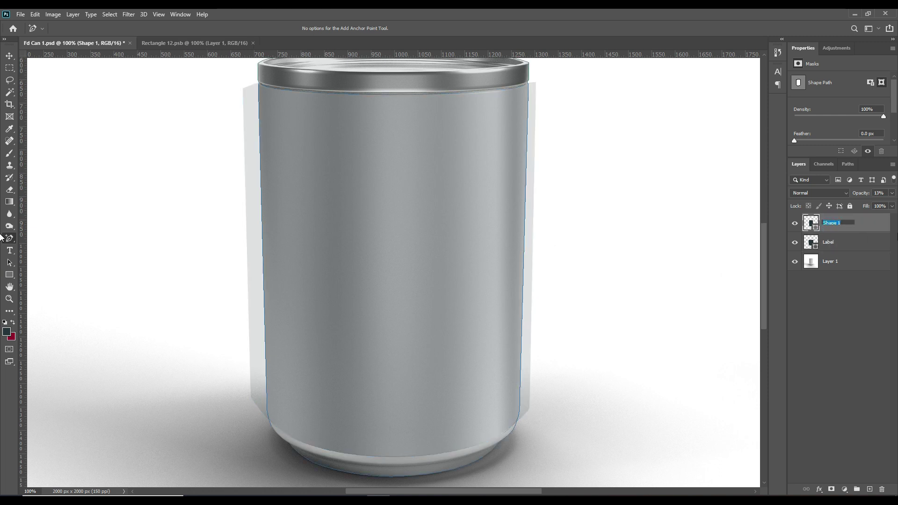
{"action": "type", "text": "Can"}
{"action": "key", "text": "Return"}
- Load Label's shape as a selection, add a layer mask from it, and set Label to 100% opacity
{"action": "left_click", "coordinate": [860, 251]}
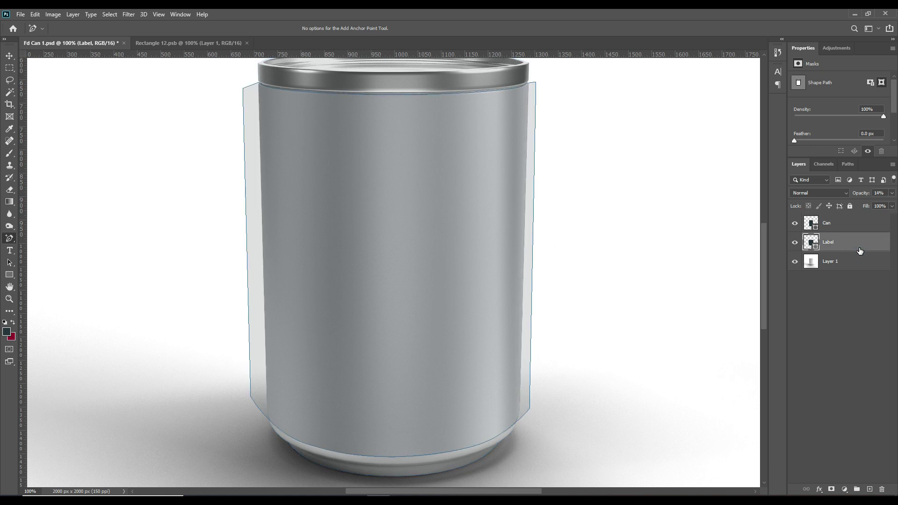
{"action": "left_click", "coordinate": [817, 250], "text": "ctrl"}
{"action": "left_click", "coordinate": [831, 490]}
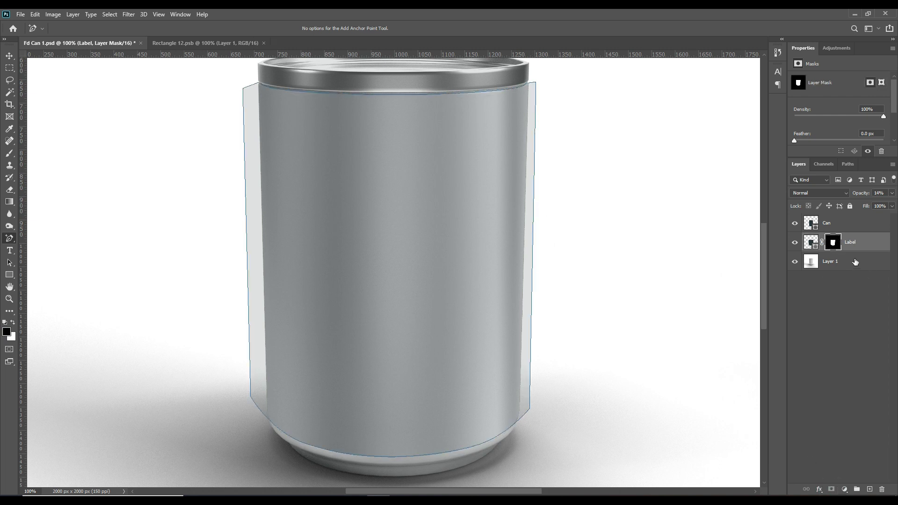
{"action": "key", "text": "0"}
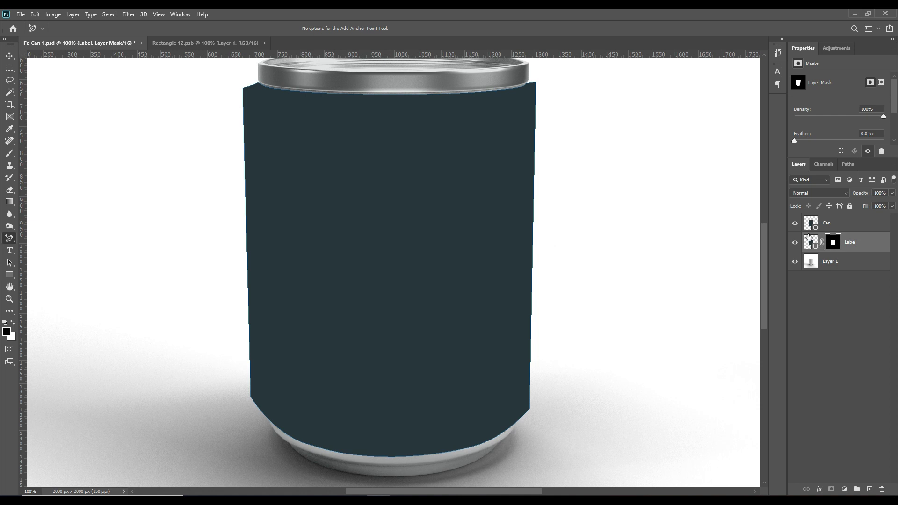
{"action": "left_click_drag", "start_coordinate": [815, 232], "coordinate": [814, 228]}
- Select everything outside the Can shape and paint black on the Label mask to hide the overhang
{"action": "left_click", "coordinate": [814, 229], "text": "ctrl"}
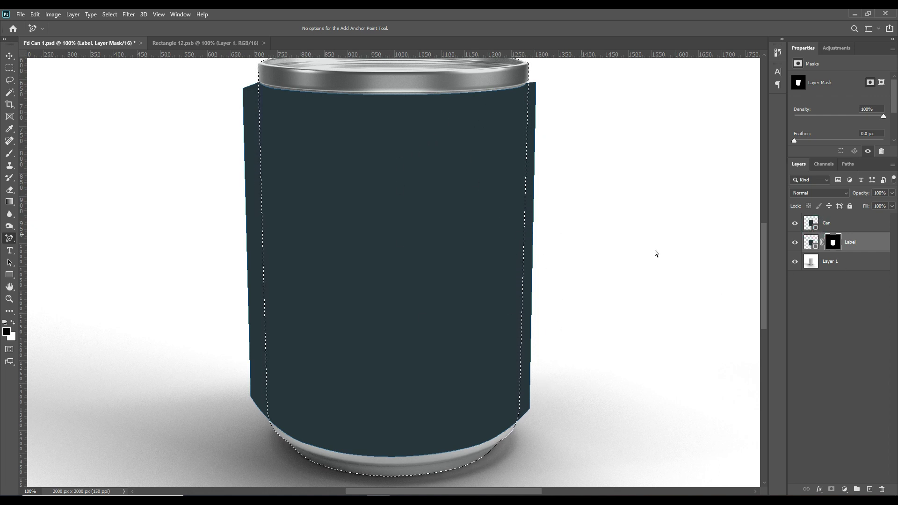
{"action": "left_click", "coordinate": [110, 14]}
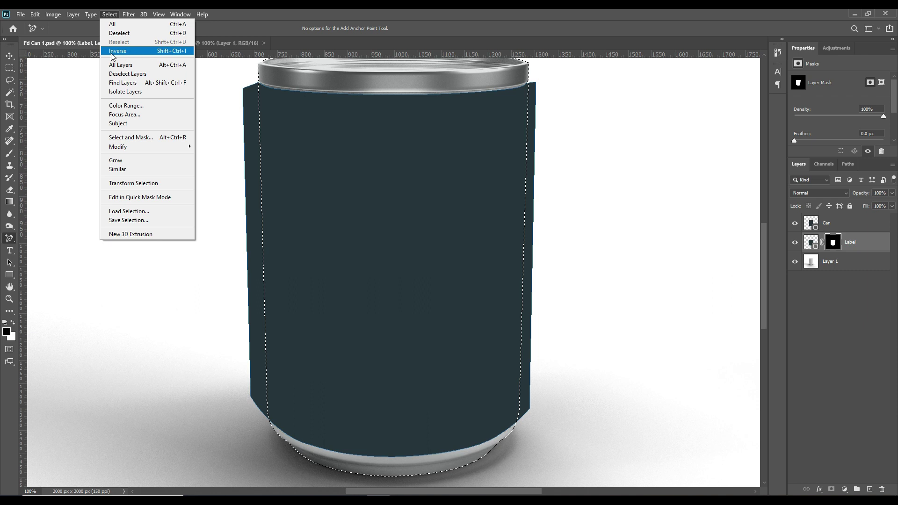
{"action": "left_click", "coordinate": [138, 52]}
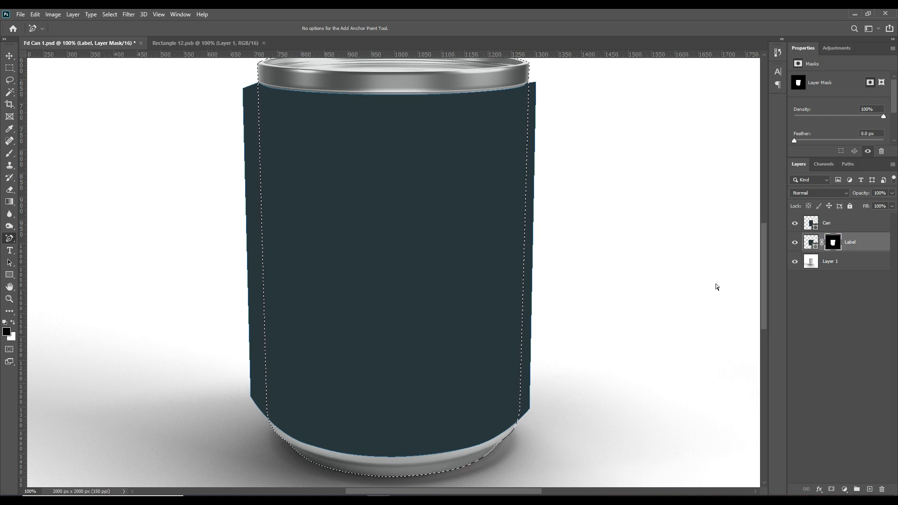
{"action": "key", "text": "i"}
{"action": "left_click", "coordinate": [6, 332]}
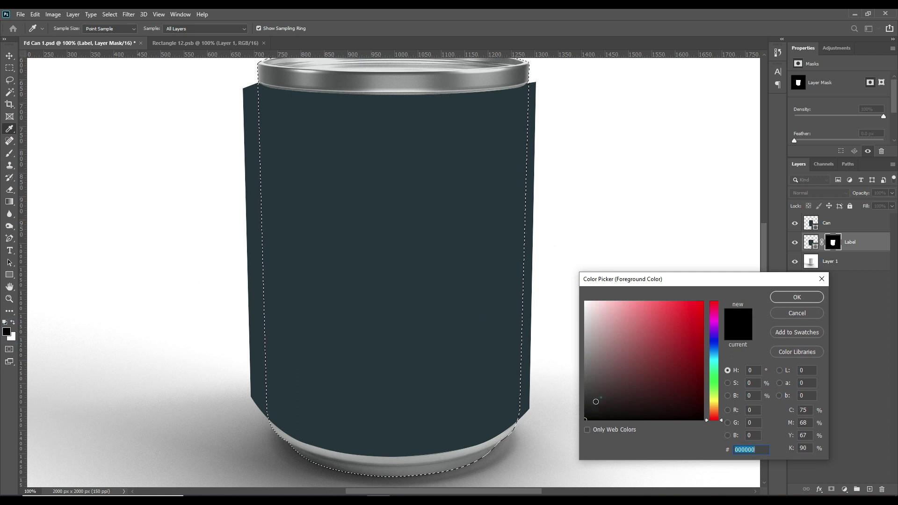
{"action": "left_click", "coordinate": [797, 297]}
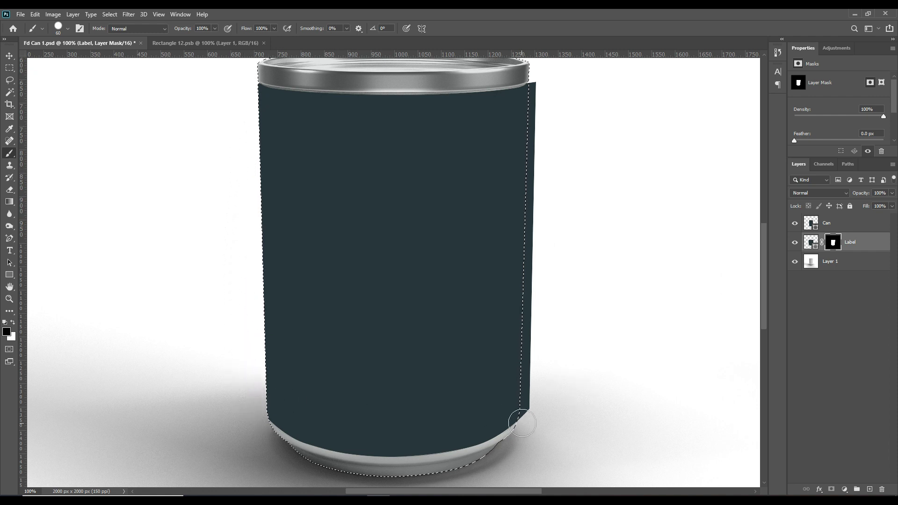
{"action": "mouse_move", "coordinate": [525, 404]}
{"action": "left_mouse_down"}
{"action": "mouse_move", "coordinate": [531, 170]}
{"action": "mouse_move", "coordinate": [523, 85]}
{"action": "mouse_move", "coordinate": [539, 94]}
{"action": "left_mouse_up"}
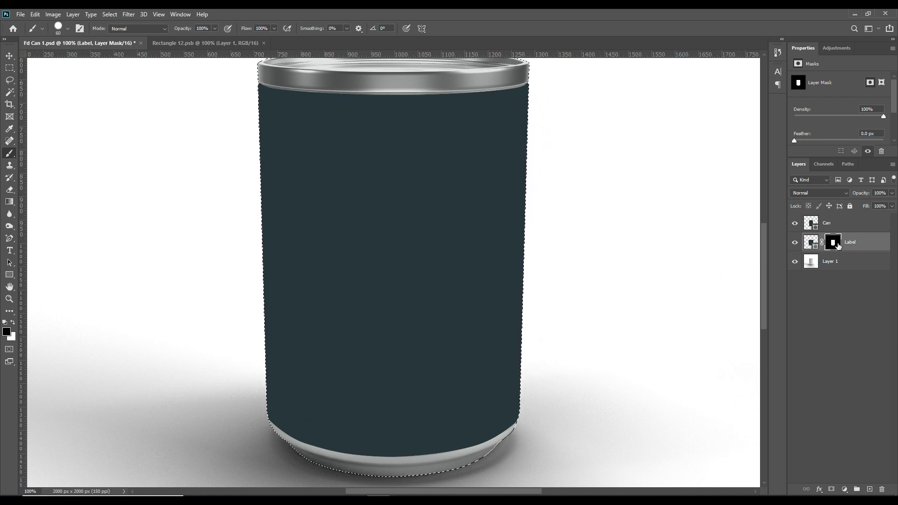
- Group the Can and Label layers into a folder named 'Object ID' and fit the canvas on screen
{"action": "key", "text": "ctrl+d"}
{"action": "left_click", "coordinate": [850, 226], "text": "shift"}
{"action": "left_click_drag", "start_coordinate": [849, 226], "coordinate": [856, 488]}
{"action": "double_click", "coordinate": [829, 219]}
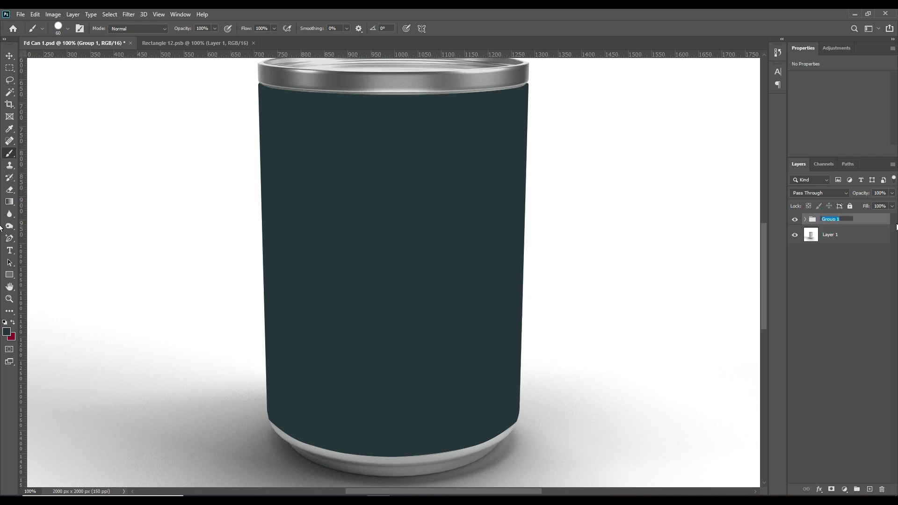
{"action": "type", "text": "Object ID"}
{"action": "key", "text": "Return"}
{"action": "left_click", "coordinate": [853, 234]}
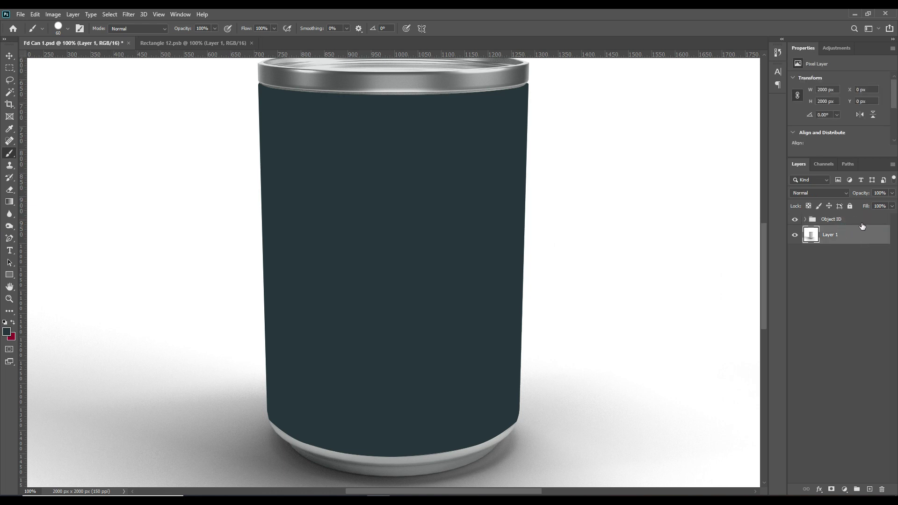
{"action": "key", "text": "ctrl+0"}
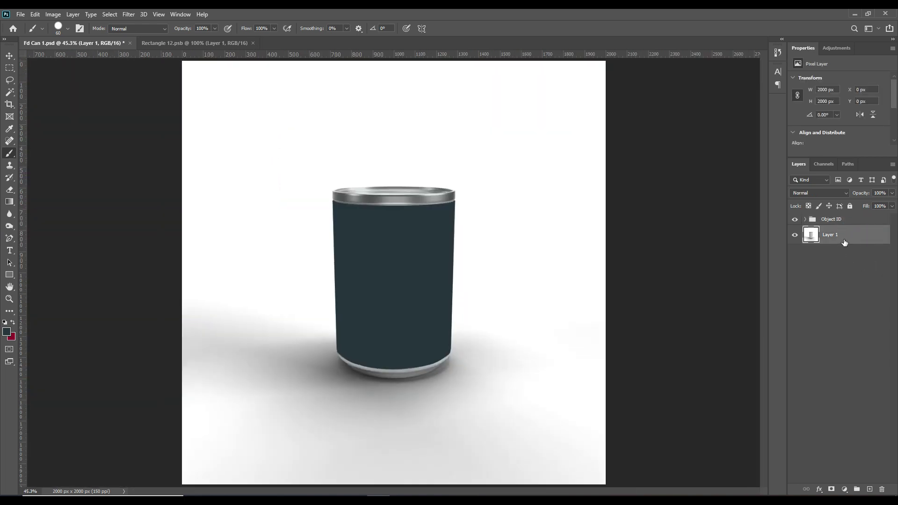
- Draw a dark 628×760 px rectangle over the can body
{"action": "left_click", "coordinate": [845, 233]}
{"action": "left_click", "coordinate": [9, 275]}
{"action": "left_click_drag", "start_coordinate": [326, 199], "coordinate": [459, 359]}
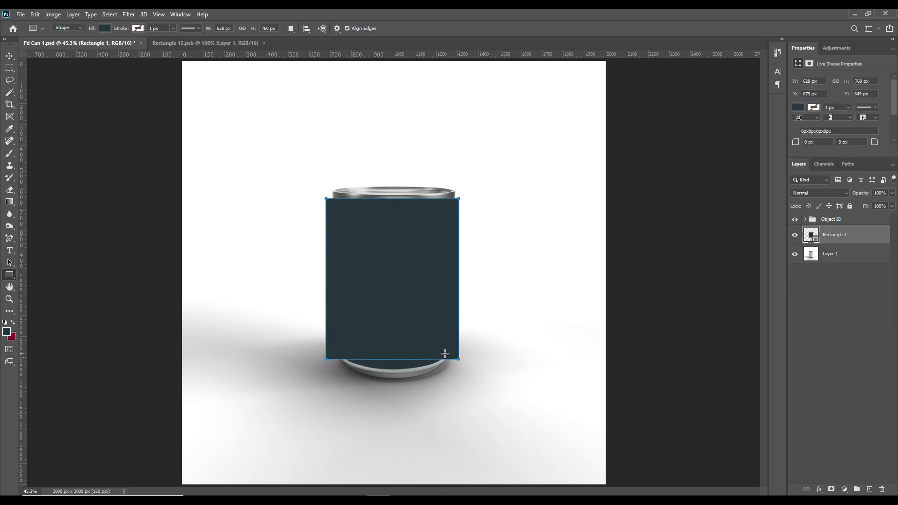
- Convert Rectangle 1 to a smart object, set it to 58% opacity, and hide the Object ID group
{"action": "right_click", "coordinate": [860, 237]}
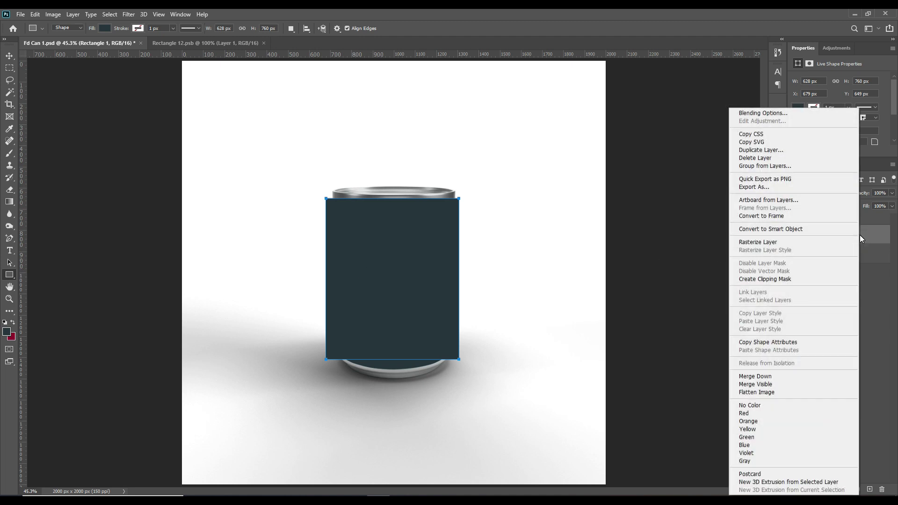
{"action": "left_click", "coordinate": [793, 230]}
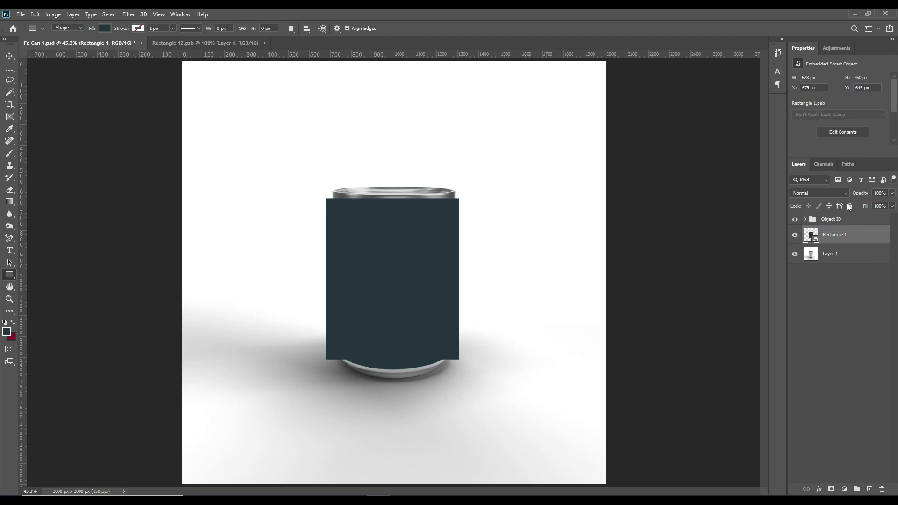
{"action": "mouse_move", "coordinate": [860, 192]}
{"action": "left_mouse_down"}
{"action": "mouse_move", "coordinate": [852, 196]}
{"action": "mouse_move", "coordinate": [863, 195]}
{"action": "left_mouse_up"}
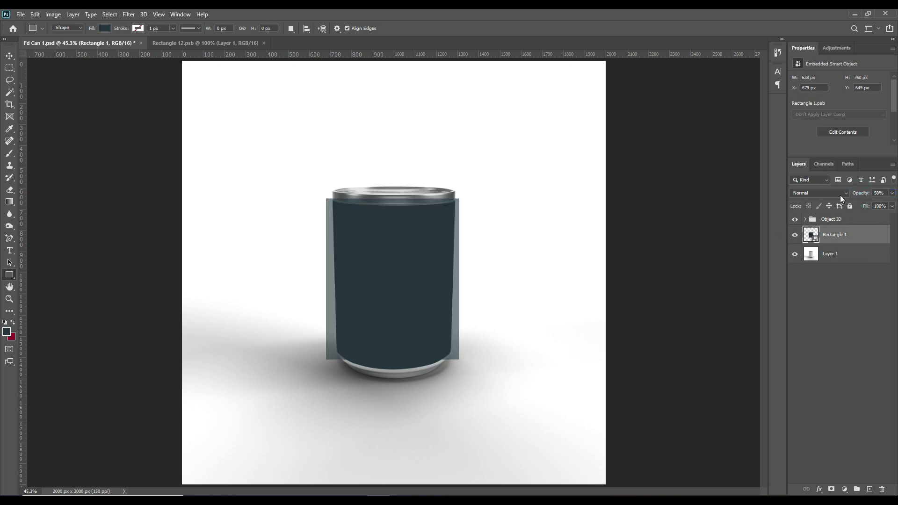
{"action": "left_click", "coordinate": [796, 220]}
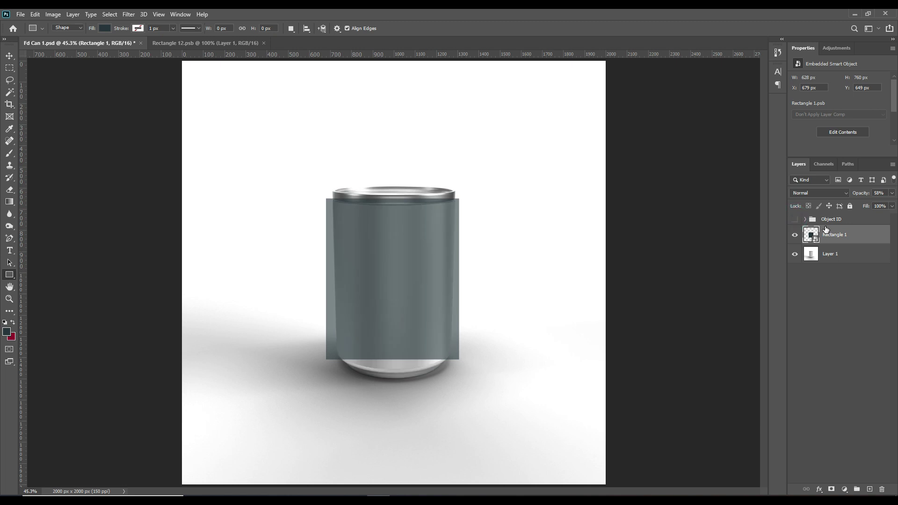
- Warp Rectangle 1 with the Arch preset, bent negatively to follow the can's curve
{"action": "left_click", "coordinate": [857, 236]}
{"action": "key", "text": "ctrl+t"}
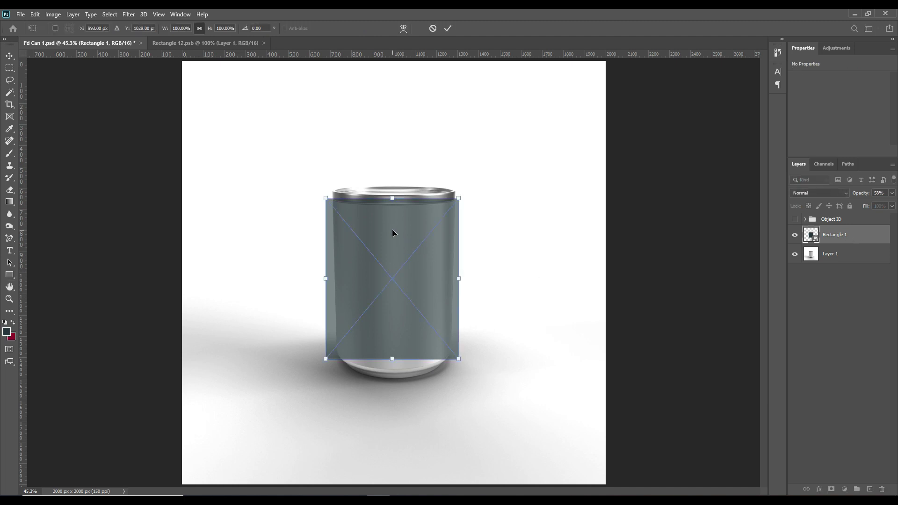
{"action": "right_click", "coordinate": [392, 229]}
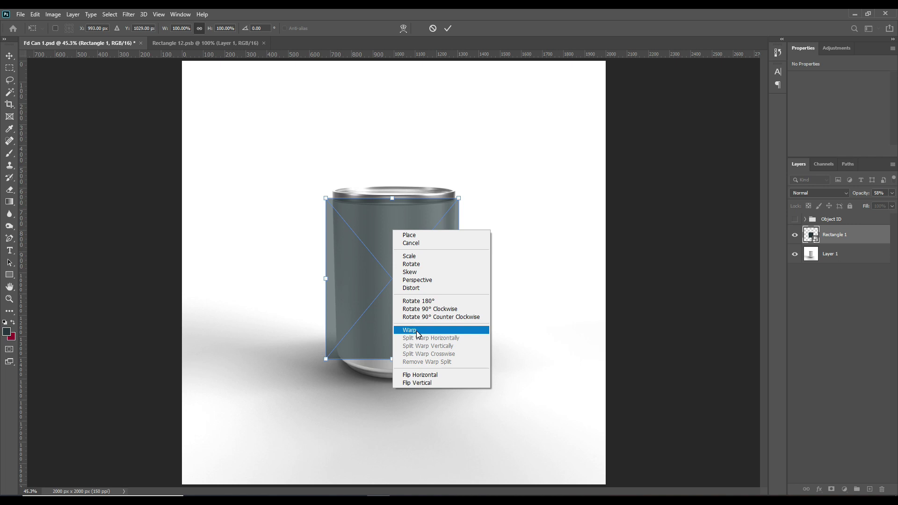
{"action": "left_click", "coordinate": [409, 330]}
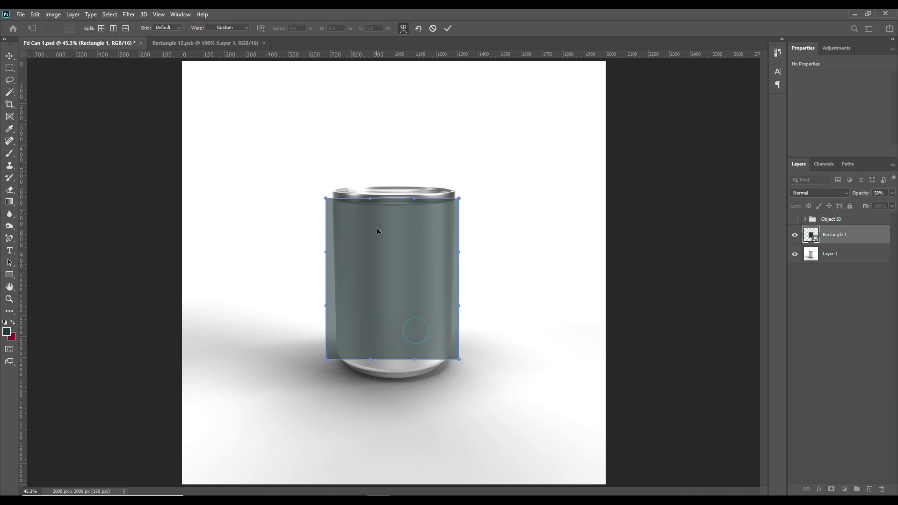
{"action": "left_click", "coordinate": [232, 28]}
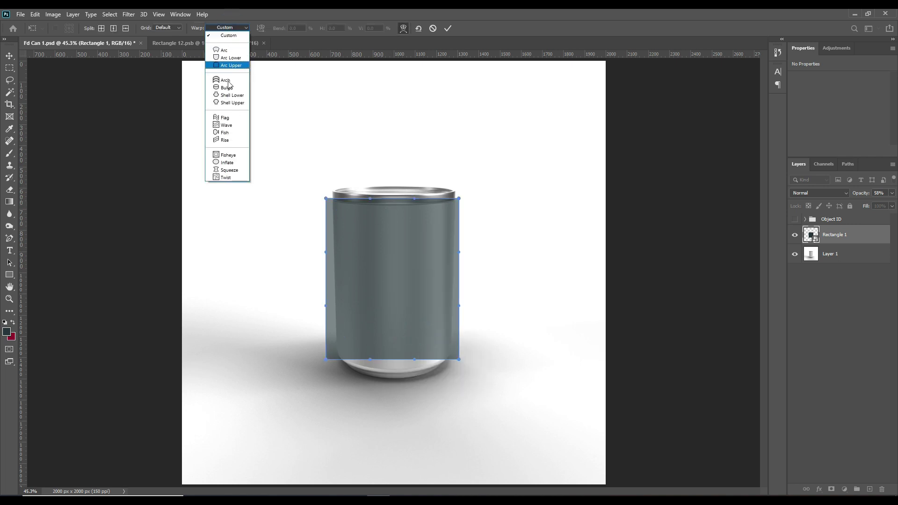
{"action": "left_click", "coordinate": [228, 81]}
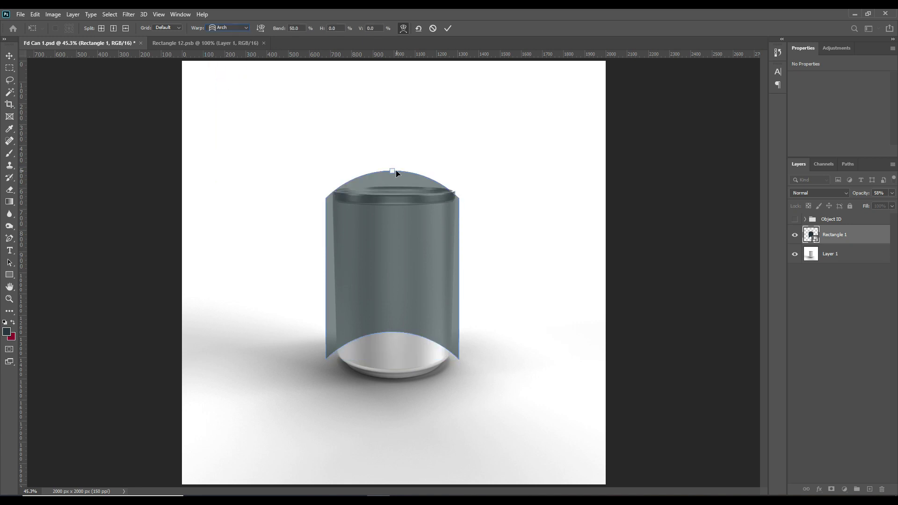
{"action": "left_click_drag", "start_coordinate": [392, 175], "coordinate": [397, 207]}
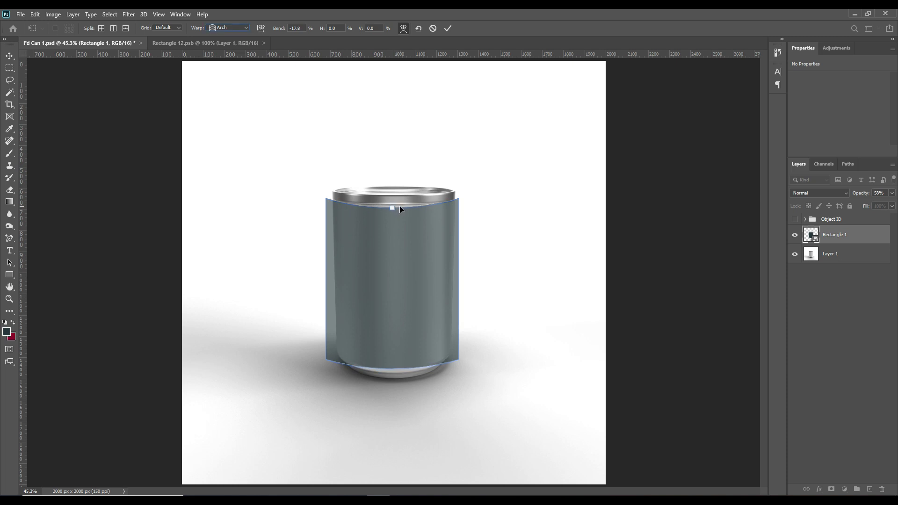
- Distort the rectangle's corners out to the rim and base and commit at 638×834 px
{"action": "key", "text": "Escape"}
{"action": "right_click", "coordinate": [403, 226]}
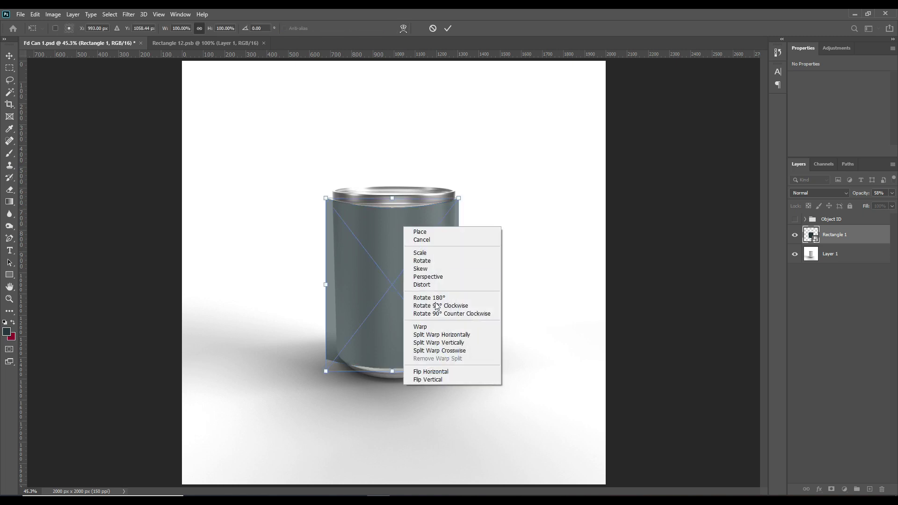
{"action": "left_click", "coordinate": [428, 285]}
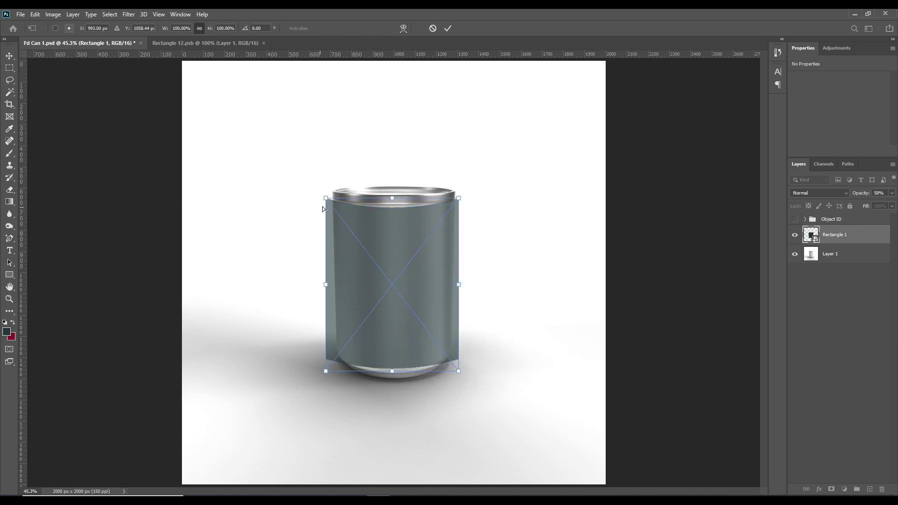
{"action": "left_click_drag", "start_coordinate": [326, 201], "coordinate": [327, 197]}
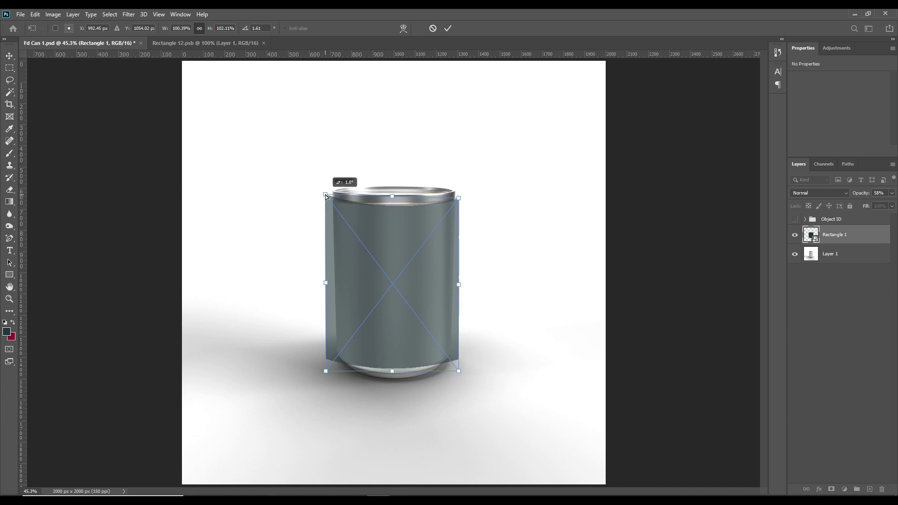
{"action": "left_click_drag", "start_coordinate": [326, 197], "coordinate": [326, 197]}
{"action": "left_click_drag", "start_coordinate": [459, 201], "coordinate": [459, 196]}
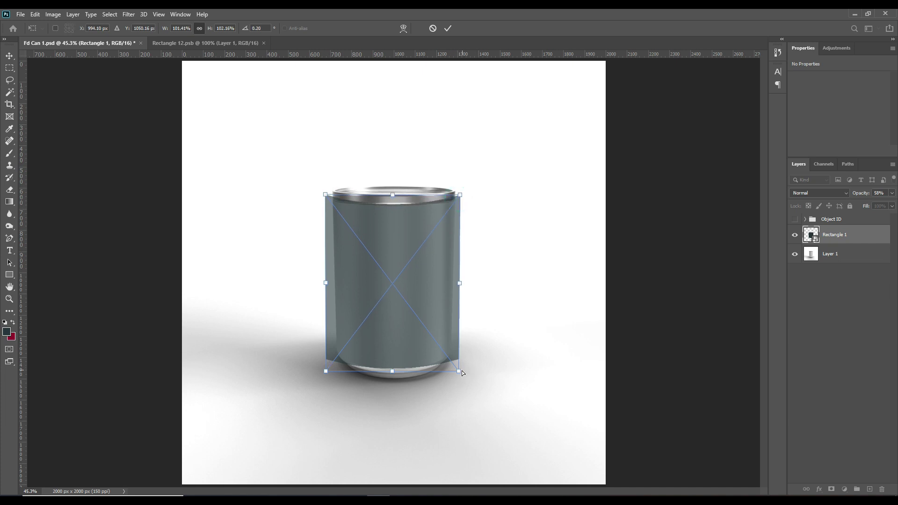
{"action": "left_click_drag", "start_coordinate": [459, 373], "coordinate": [460, 375]}
{"action": "left_click_drag", "start_coordinate": [326, 371], "coordinate": [326, 377]}
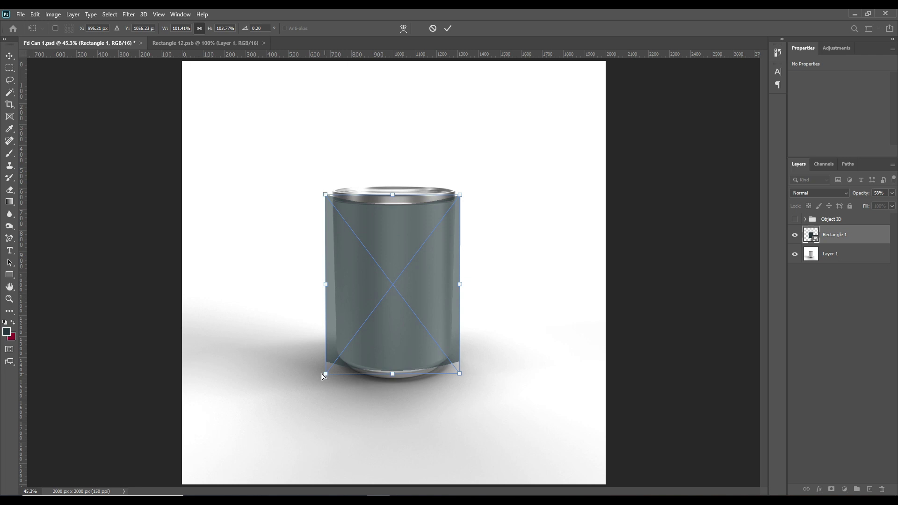
{"action": "left_click", "coordinate": [448, 29]}
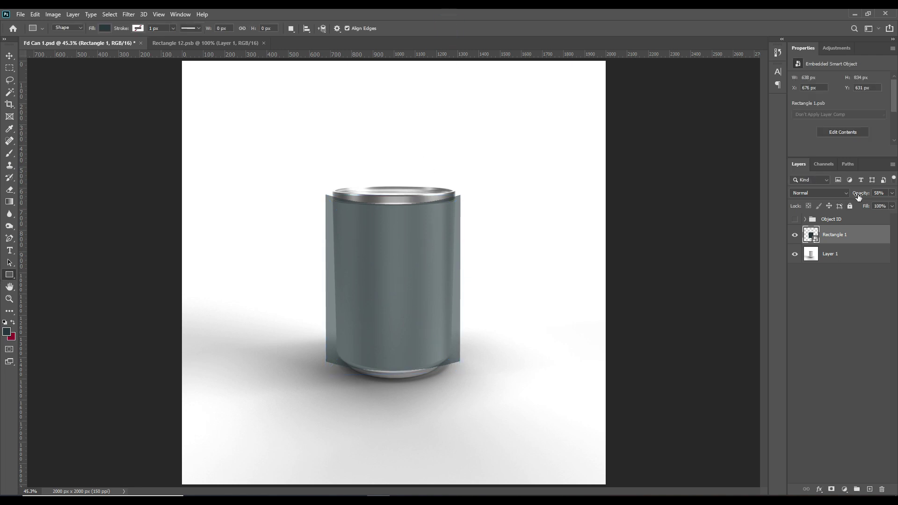
- Restore Rectangle 1 to 100% opacity and mask it to the Label mask's can-body shape
{"action": "left_click_drag", "start_coordinate": [859, 196], "coordinate": [894, 208]}
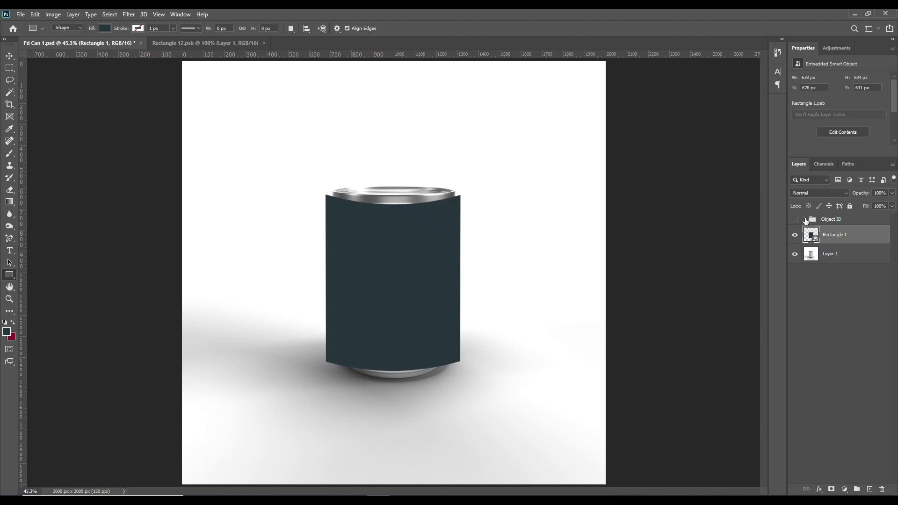
{"action": "left_click", "coordinate": [805, 219]}
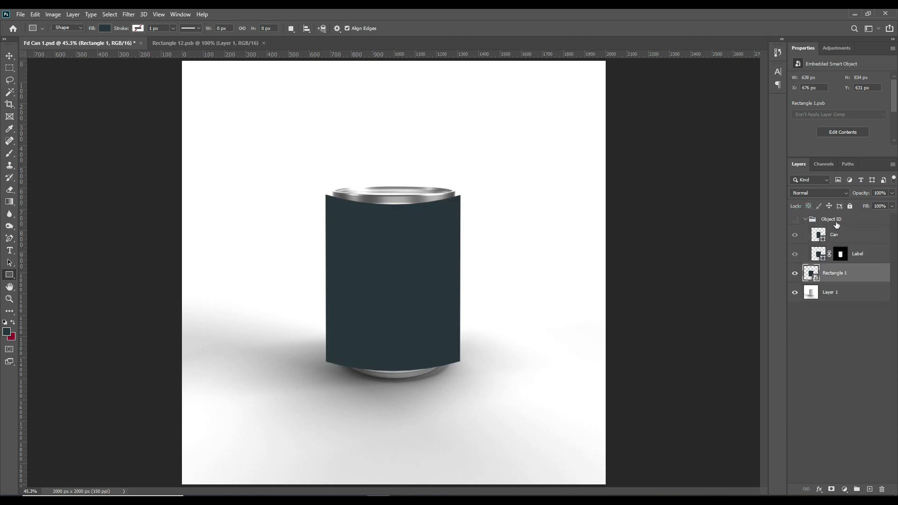
{"action": "left_click", "coordinate": [841, 256], "text": "ctrl"}
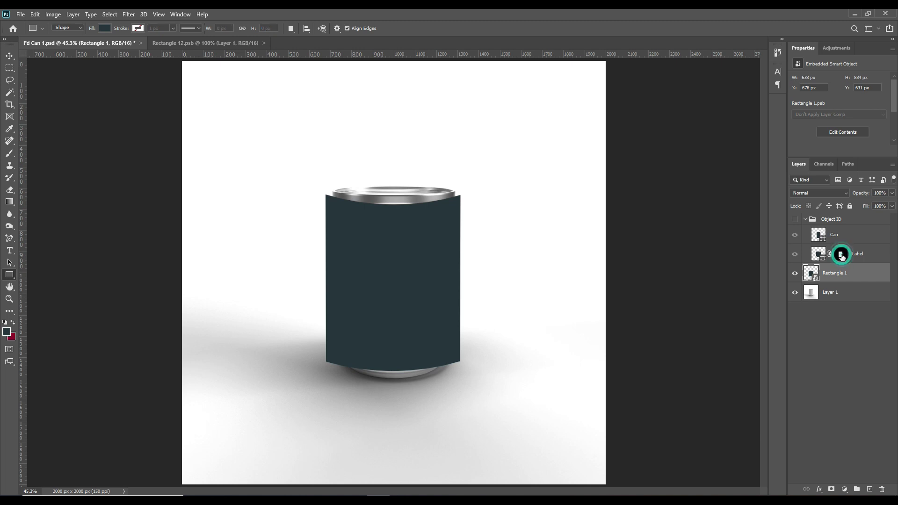
{"action": "left_click", "coordinate": [807, 220]}
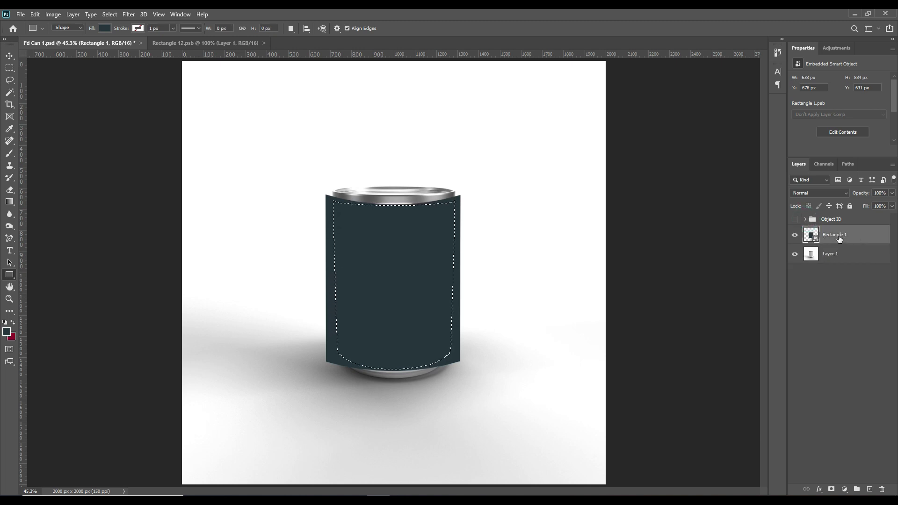
{"action": "left_click", "coordinate": [831, 490]}
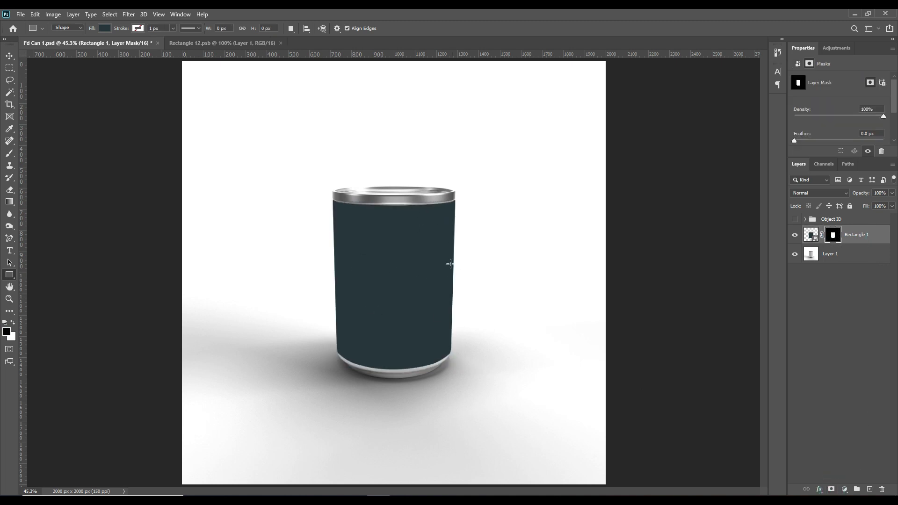
- Open the rectangle's embedded contents and merge its two artwork layers into one
{"action": "double_click", "coordinate": [814, 239]}
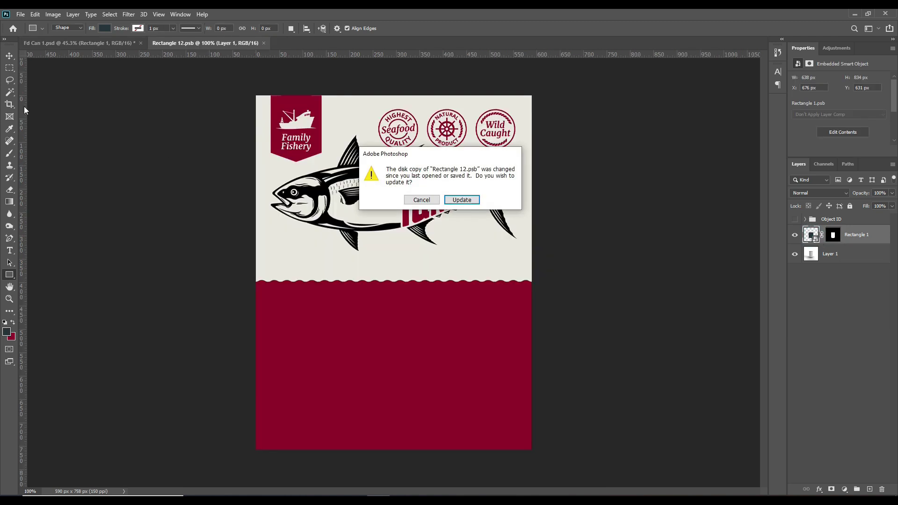
{"action": "left_click", "coordinate": [424, 200]}
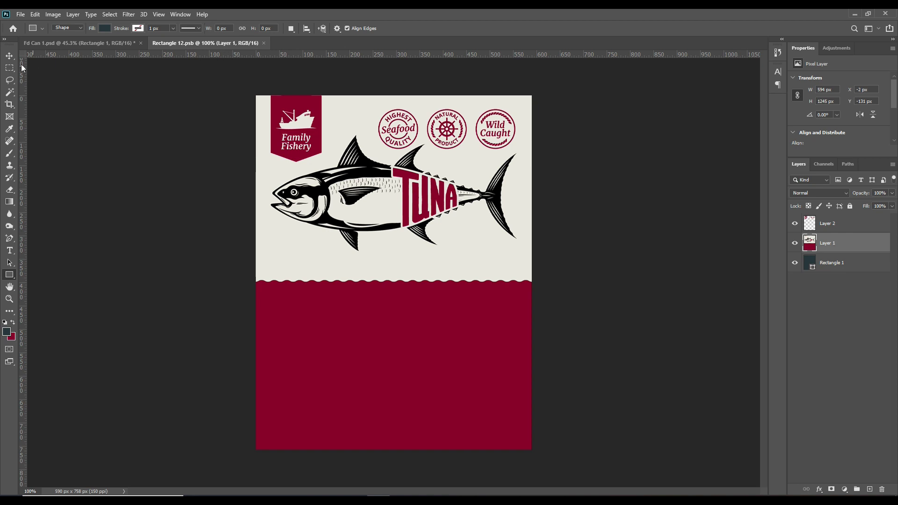
{"action": "left_click", "coordinate": [10, 56]}
{"action": "left_click", "coordinate": [838, 223], "text": "shift"}
{"action": "right_click", "coordinate": [838, 221]}
{"action": "left_click", "coordinate": [734, 378]}
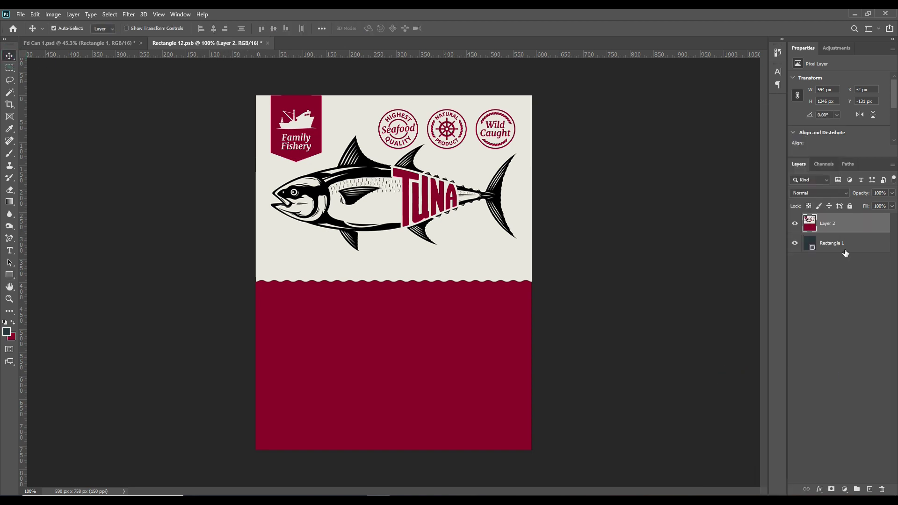
- Close the embedded document without saving the changes
{"action": "key", "text": "ctrl"}
{"action": "left_click", "coordinate": [267, 43]}
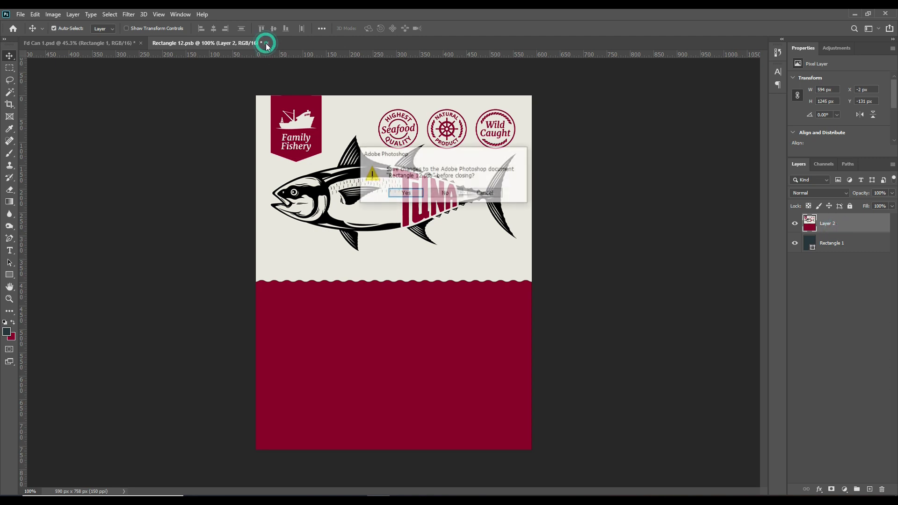
{"action": "left_click", "coordinate": [447, 193]}
- Paste the tuna label artwork into the embedded contents, scale it to fill the label, and save
{"action": "double_click", "coordinate": [812, 237]}
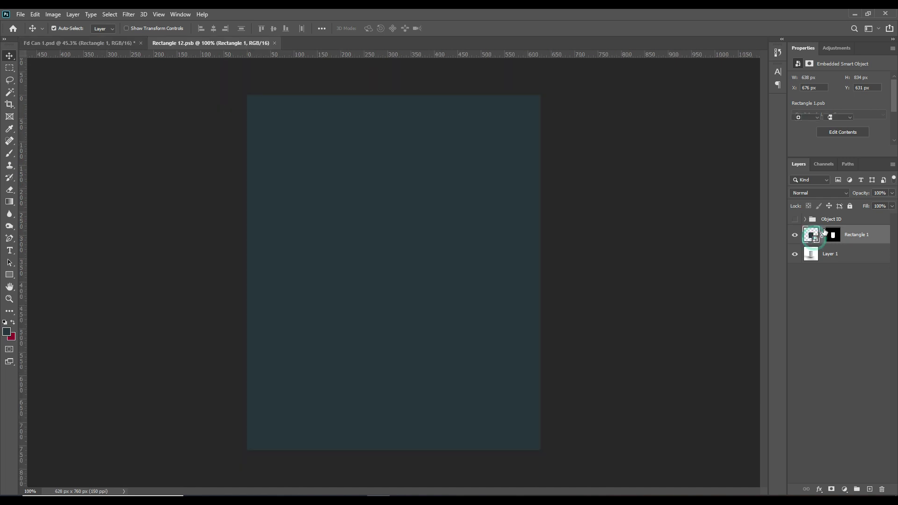
{"action": "key", "text": "ctrl+v"}
{"action": "key", "text": "ctrl+t"}
{"action": "left_click_drag", "start_coordinate": [533, 388], "coordinate": [541, 387]}
{"action": "left_click_drag", "start_coordinate": [249, 387], "coordinate": [249, 386]}
{"action": "left_click_drag", "start_coordinate": [344, 336], "coordinate": [346, 353]}
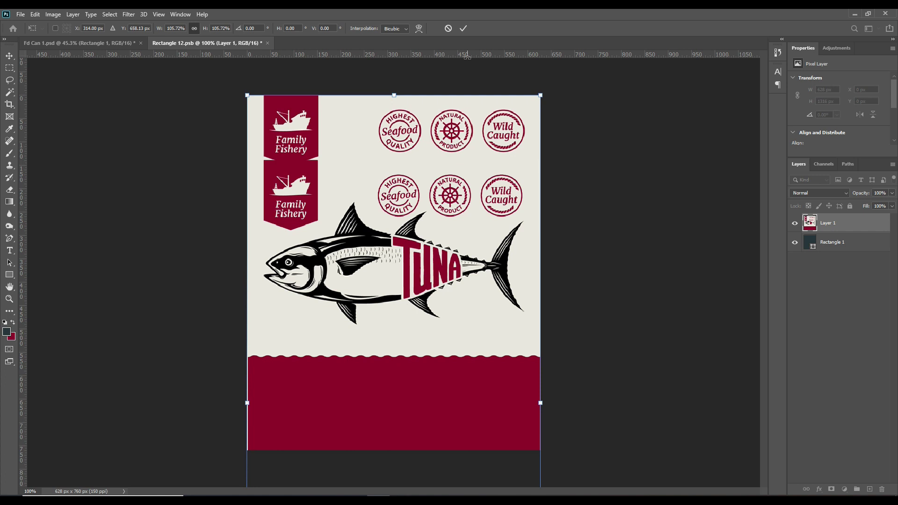
{"action": "left_click", "coordinate": [464, 29]}
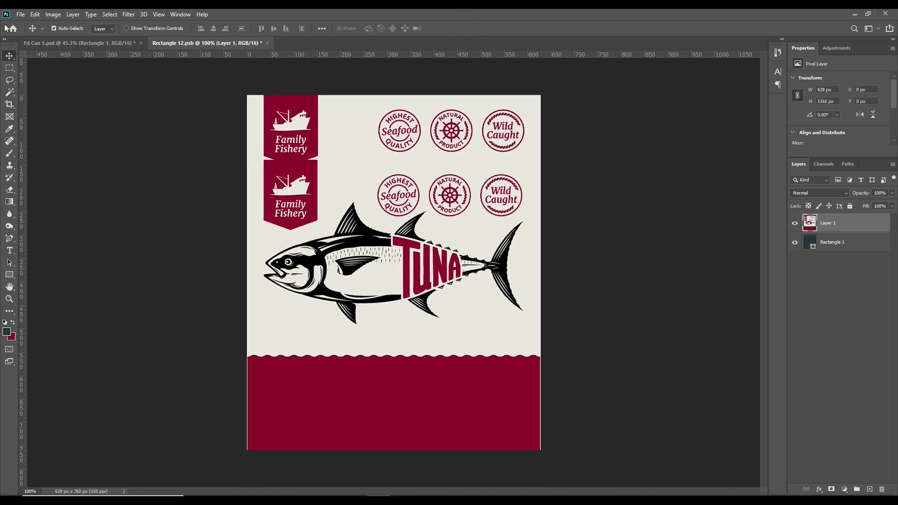
{"action": "left_click", "coordinate": [20, 14]}
{"action": "left_click", "coordinate": [42, 120]}
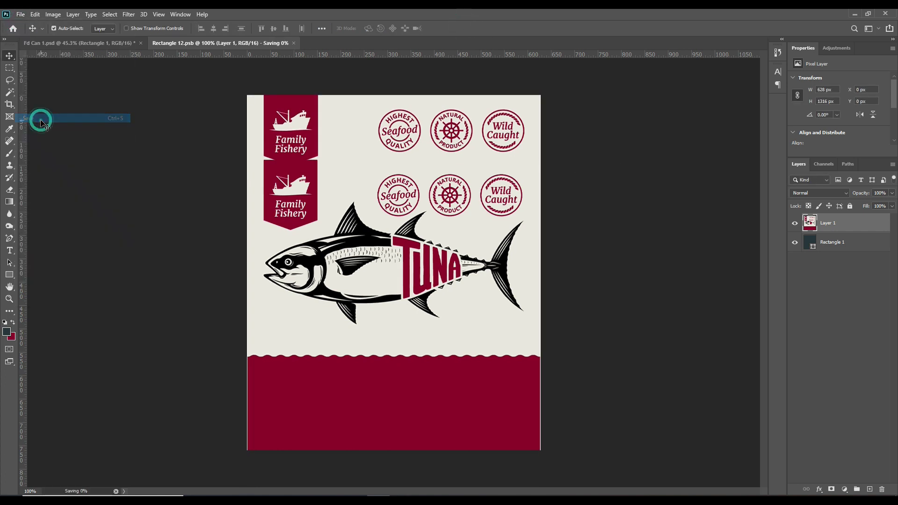
- Back in Fd Can 1.psd, copy Layer 1's label-shaped area onto a new layer
{"action": "left_click", "coordinate": [86, 43]}
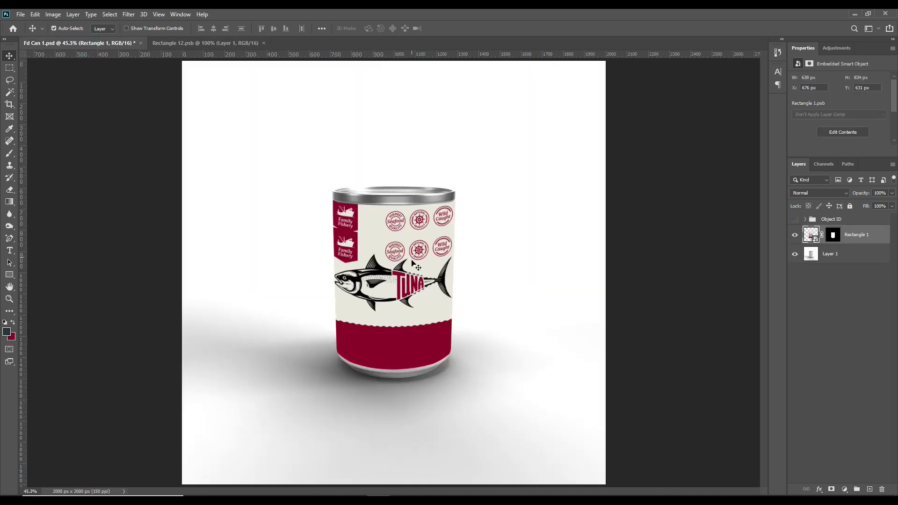
{"action": "left_click", "coordinate": [833, 236], "text": "ctrl"}
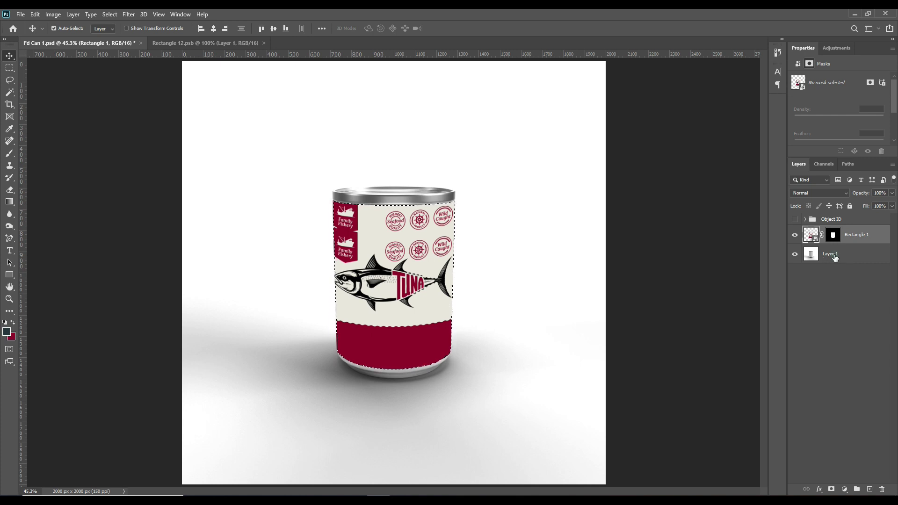
{"action": "left_click", "coordinate": [831, 256]}
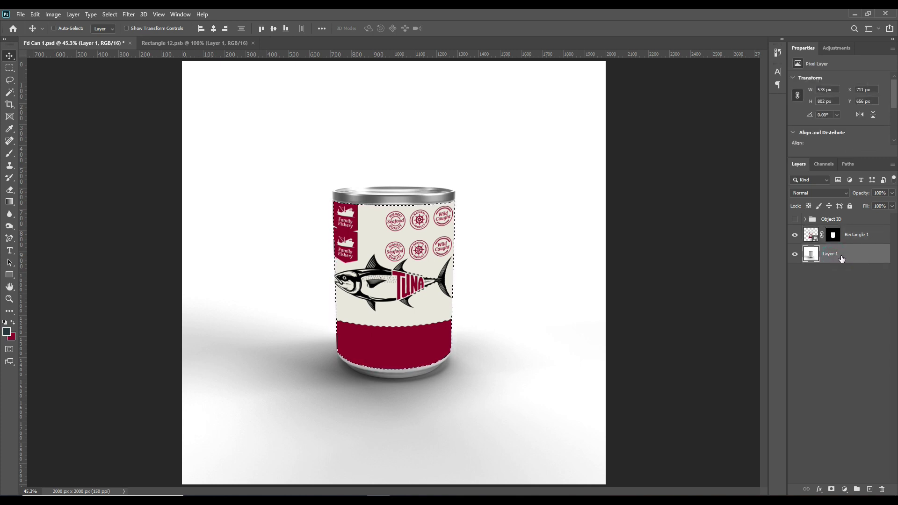
{"action": "key", "text": "ctrl+j"}
- Move Layer 2 above Rectangle 1 and duplicate it twice
{"action": "left_click_drag", "start_coordinate": [841, 259], "coordinate": [815, 231]}
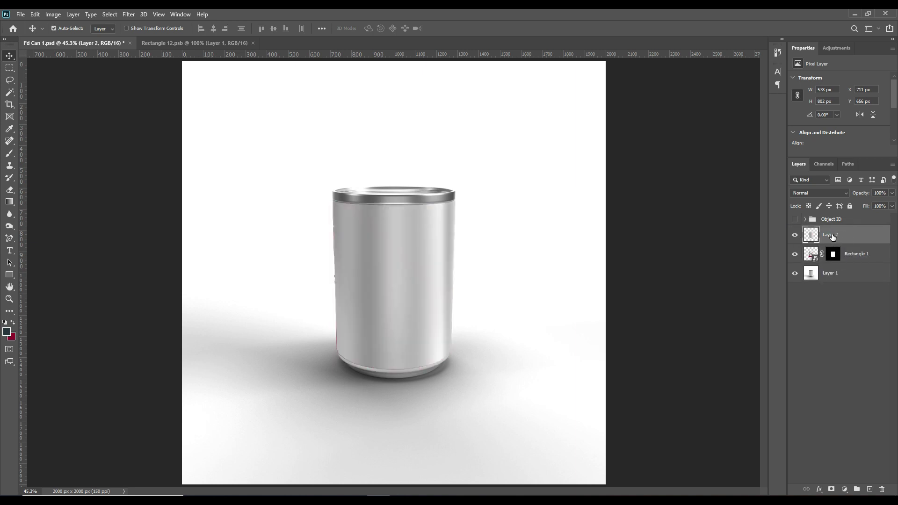
{"action": "left_click", "coordinate": [833, 238]}
{"action": "key", "text": "ctrl+j"}
{"action": "key", "text": "ctrl+j"}
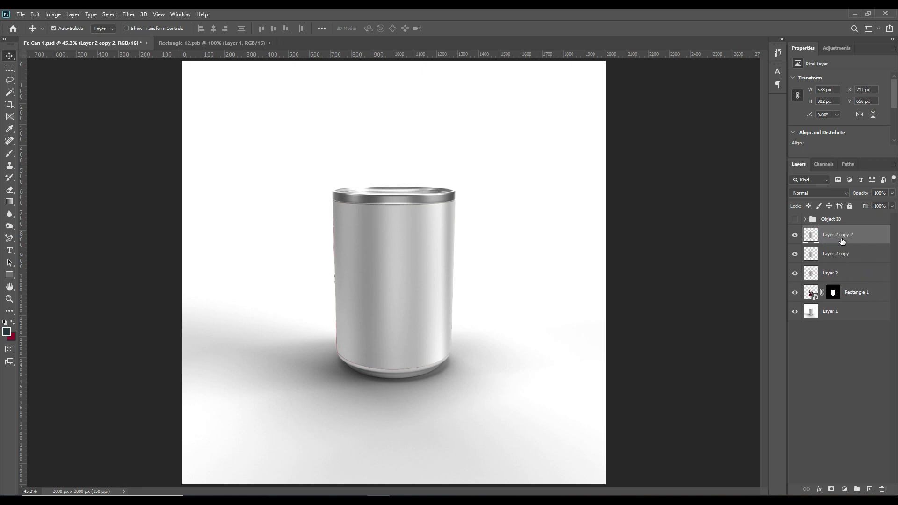
- Rename the three can copies Light, Midtone and Shaow
{"action": "double_click", "coordinate": [841, 240]}
{"action": "type", "text": "Light"}
{"action": "key", "text": "Return"}
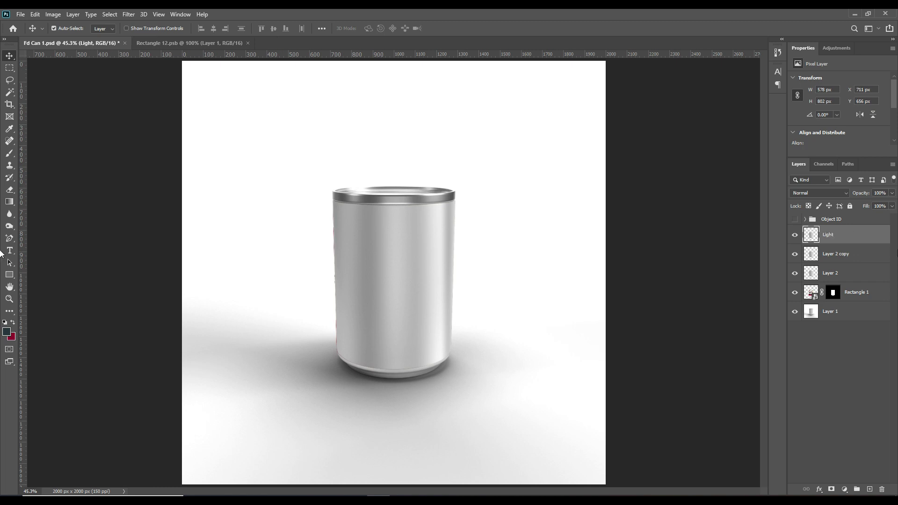
{"action": "double_click", "coordinate": [841, 255]}
{"action": "type", "text": "M"}
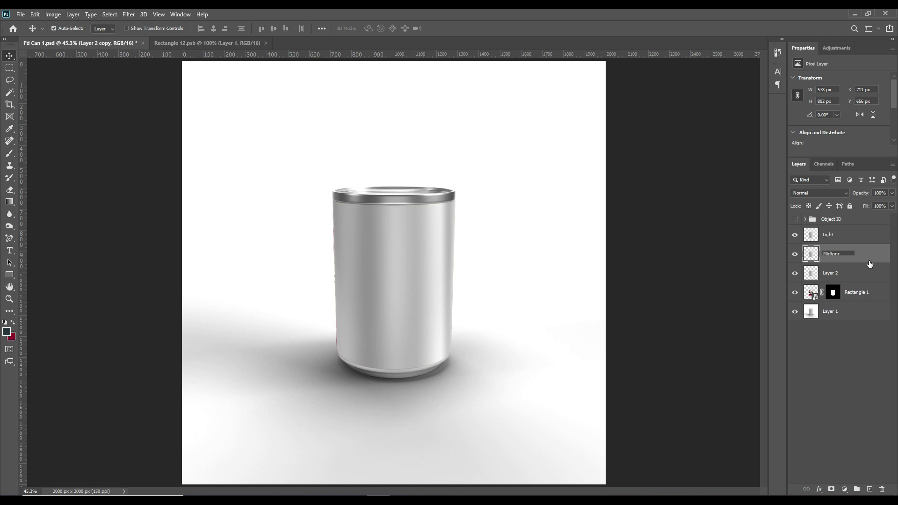
{"action": "type", "text": "idtone"}
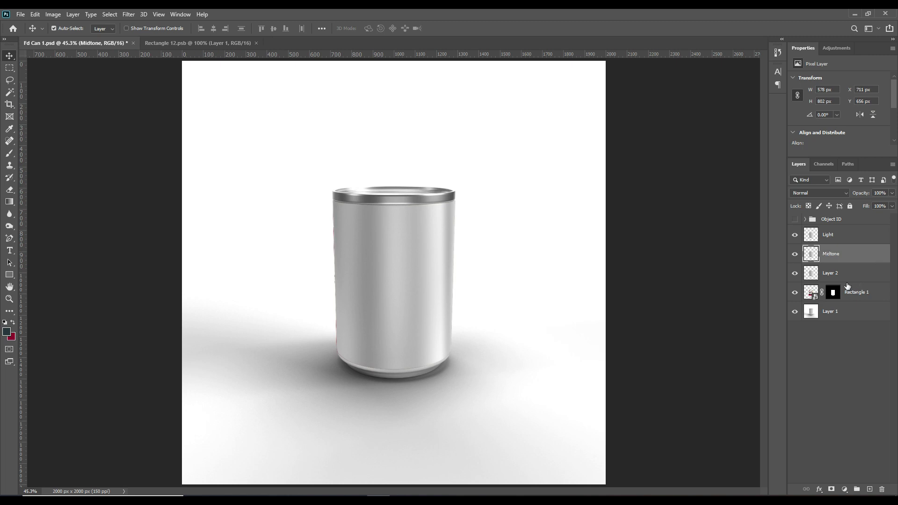
{"action": "double_click", "coordinate": [827, 273]}
{"action": "type", "text": "D"}
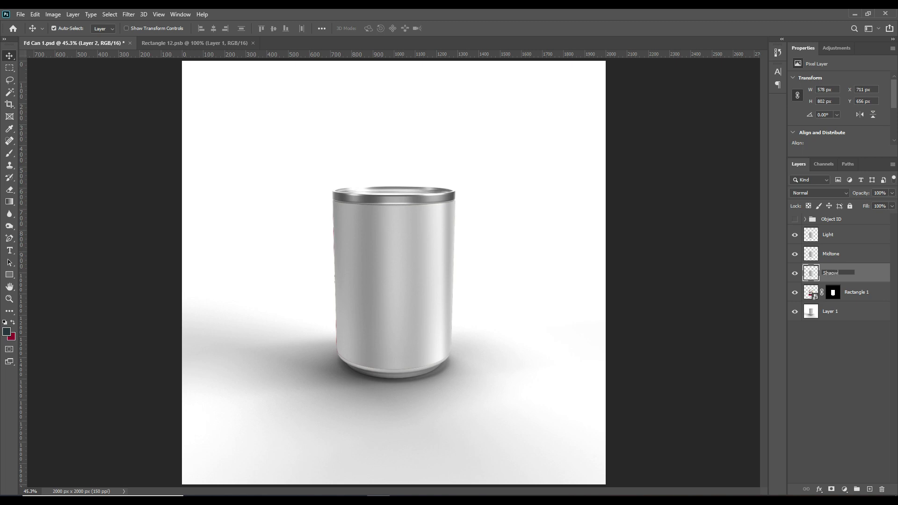
{"action": "key", "text": "Return"}
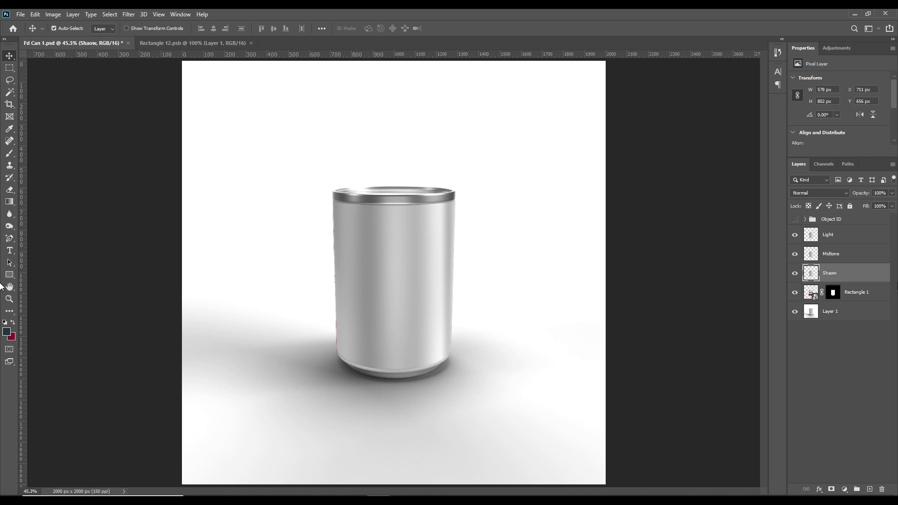
- With Light hidden, set Shaow to Linear Burn and Midtone to Linear Dodge (Add)
{"action": "left_click", "coordinate": [795, 237]}
{"action": "left_click", "coordinate": [794, 254]}
{"action": "left_click", "coordinate": [846, 272]}
{"action": "left_click", "coordinate": [815, 193]}
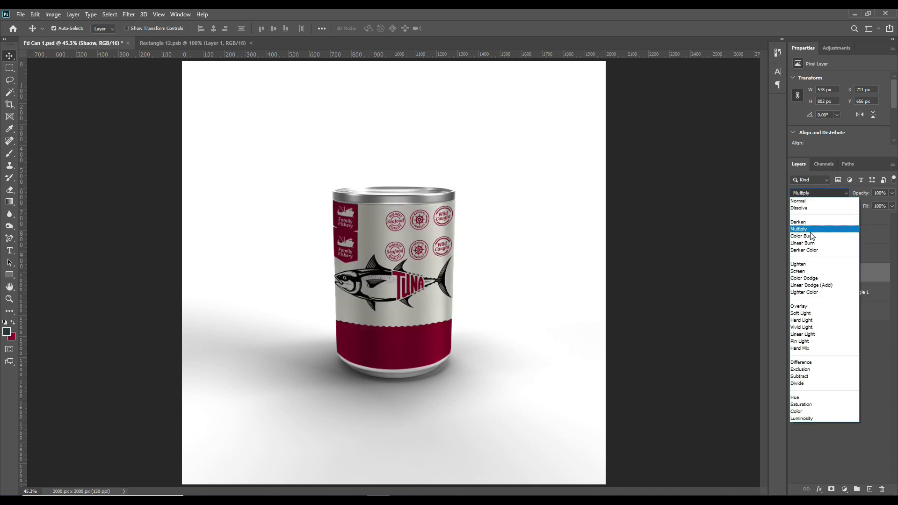
{"action": "left_click", "coordinate": [812, 244]}
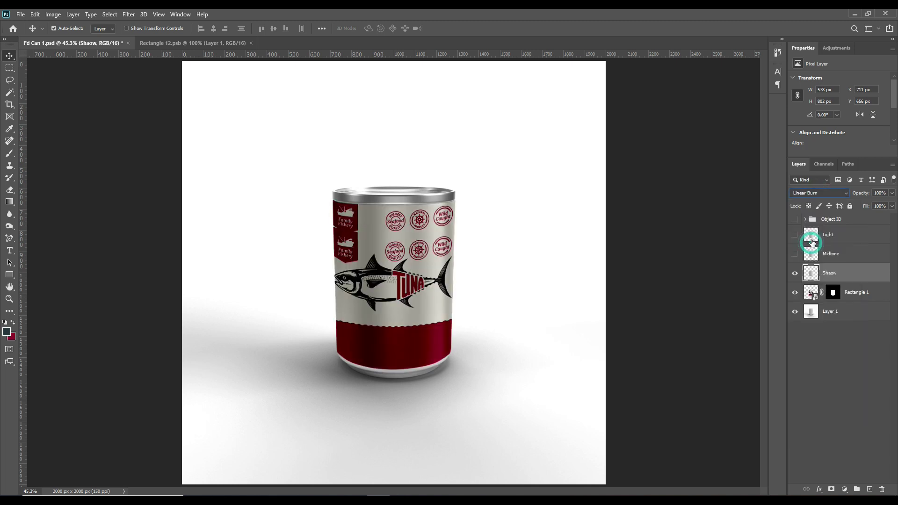
{"action": "left_click", "coordinate": [794, 255]}
{"action": "left_click", "coordinate": [845, 255]}
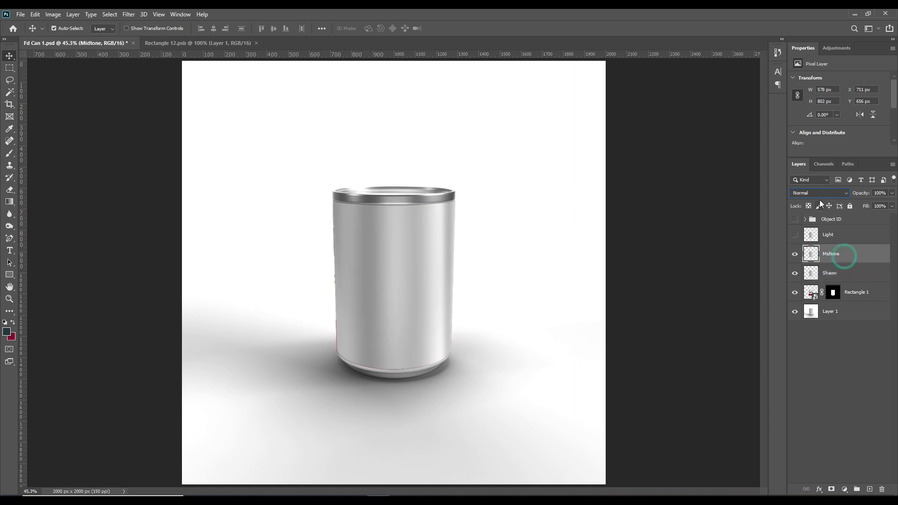
{"action": "left_click", "coordinate": [823, 193]}
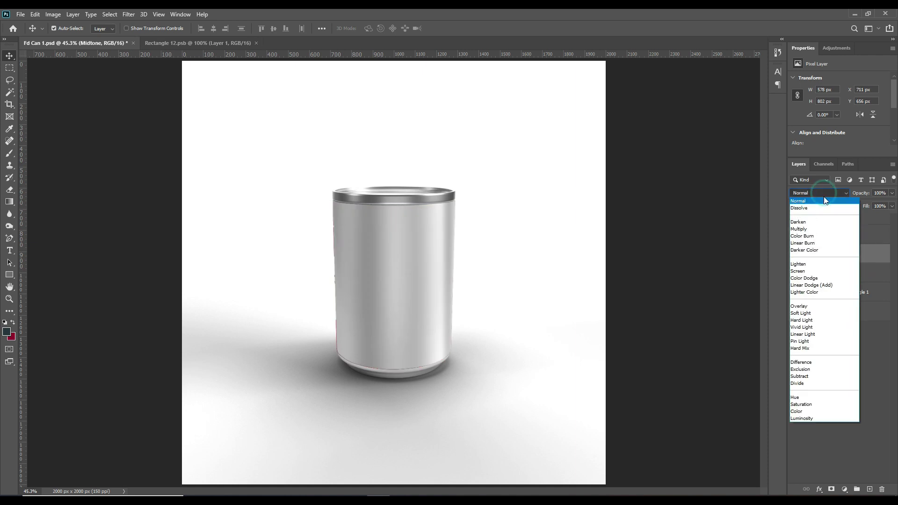
{"action": "left_click", "coordinate": [824, 282]}
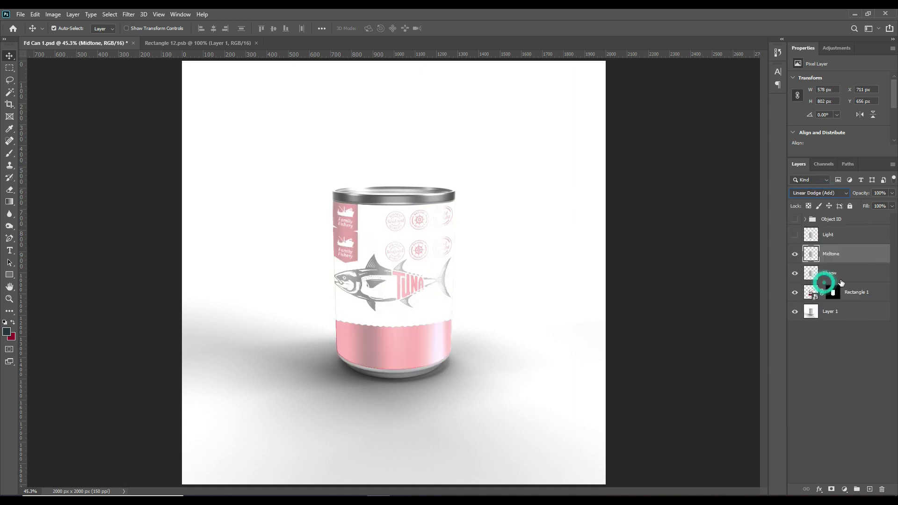
- Apply Levels to Midtone (input 145, output 73) and toggle it to compare
{"action": "left_click", "coordinate": [49, 15]}
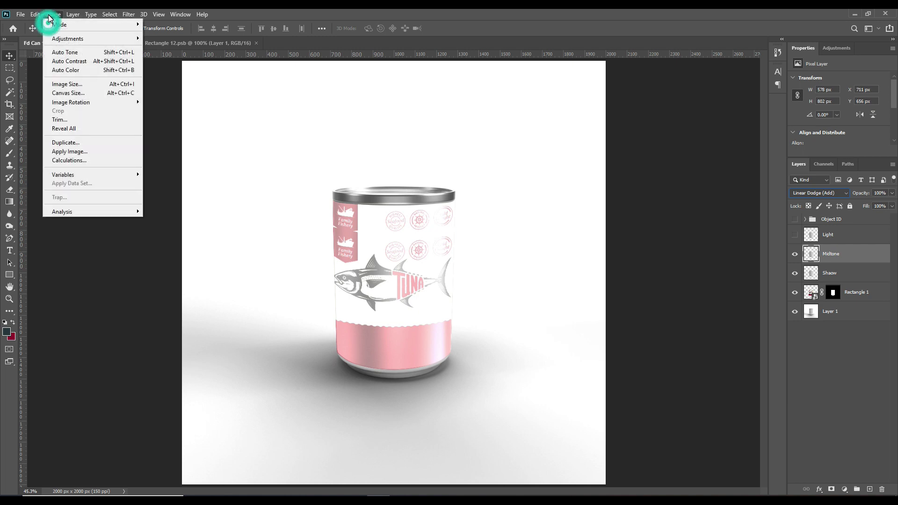
{"action": "left_click", "coordinate": [60, 38]}
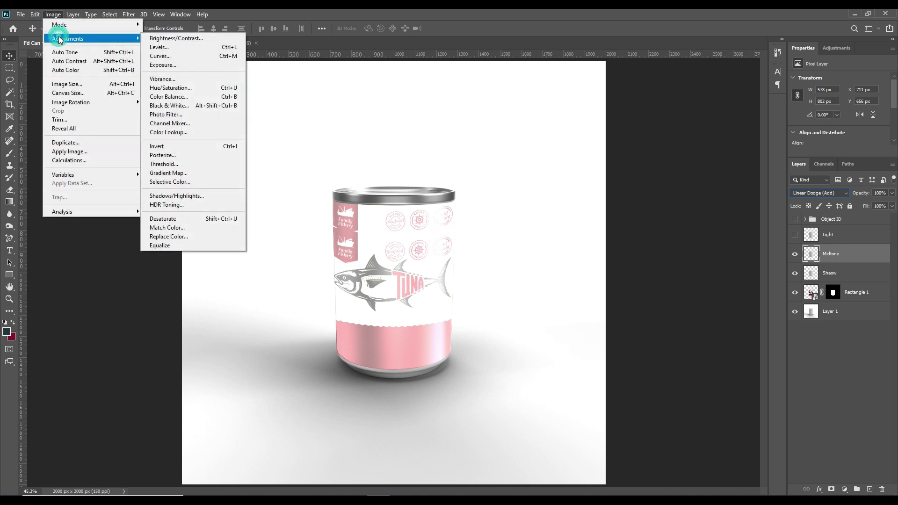
{"action": "left_click", "coordinate": [164, 47]}
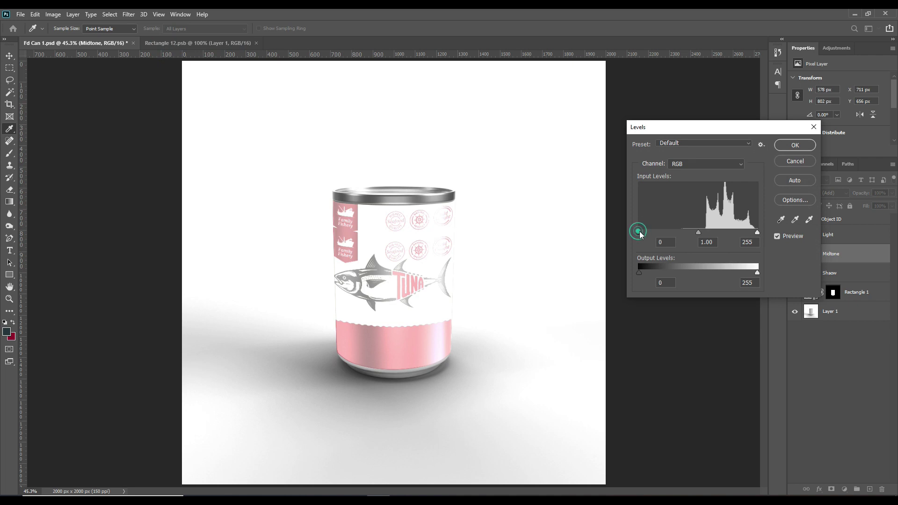
{"action": "left_click_drag", "start_coordinate": [640, 233], "coordinate": [720, 237]}
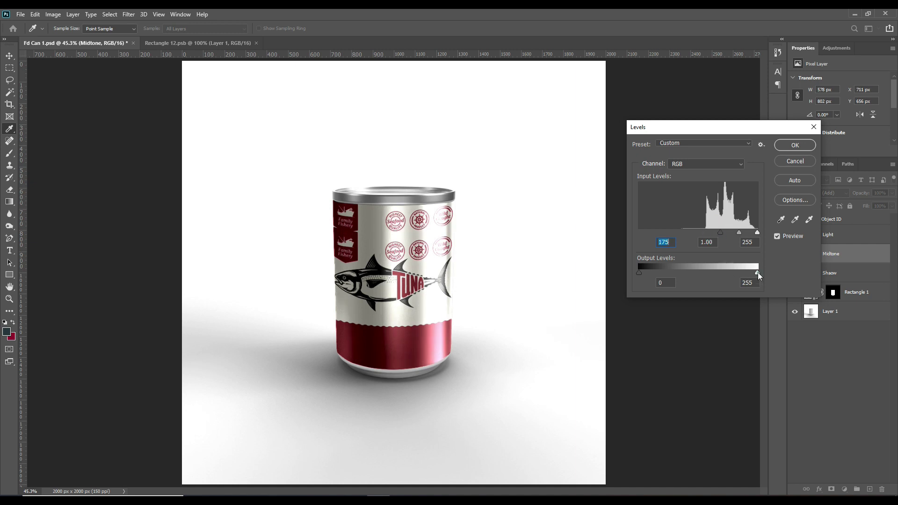
{"action": "left_click_drag", "start_coordinate": [758, 272], "coordinate": [696, 273]}
{"action": "left_click_drag", "start_coordinate": [721, 236], "coordinate": [706, 233]}
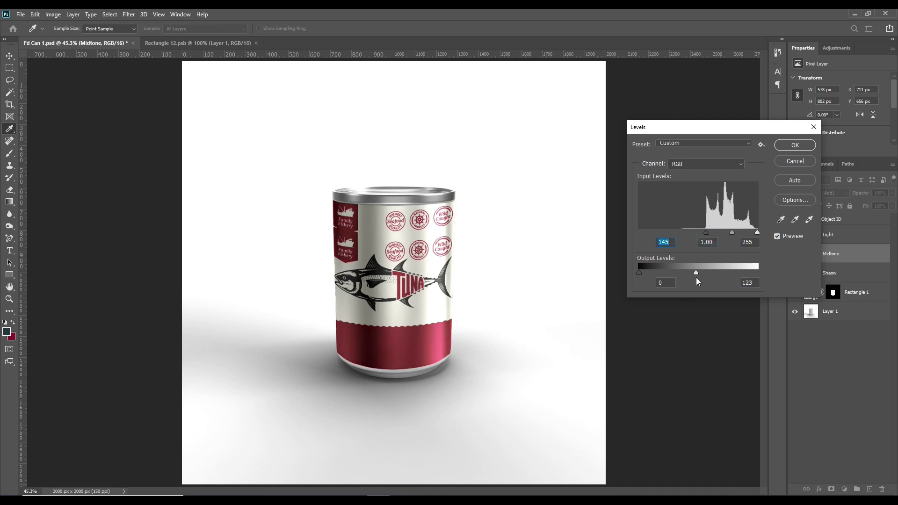
{"action": "left_click_drag", "start_coordinate": [696, 273], "coordinate": [673, 271]}
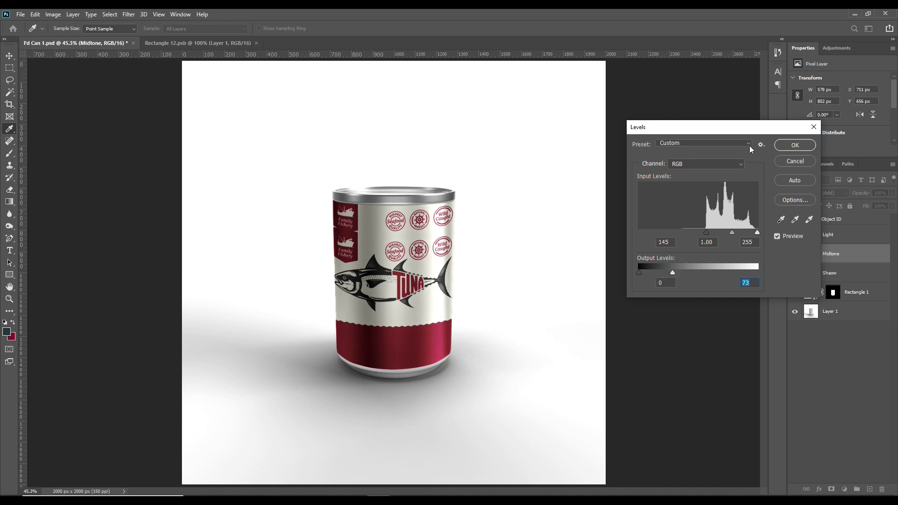
{"action": "left_click", "coordinate": [795, 145]}
{"action": "left_click", "coordinate": [795, 254]}
{"action": "left_click", "coordinate": [796, 253]}
{"action": "left_click", "coordinate": [796, 253]}
{"action": "left_click", "coordinate": [795, 254]}
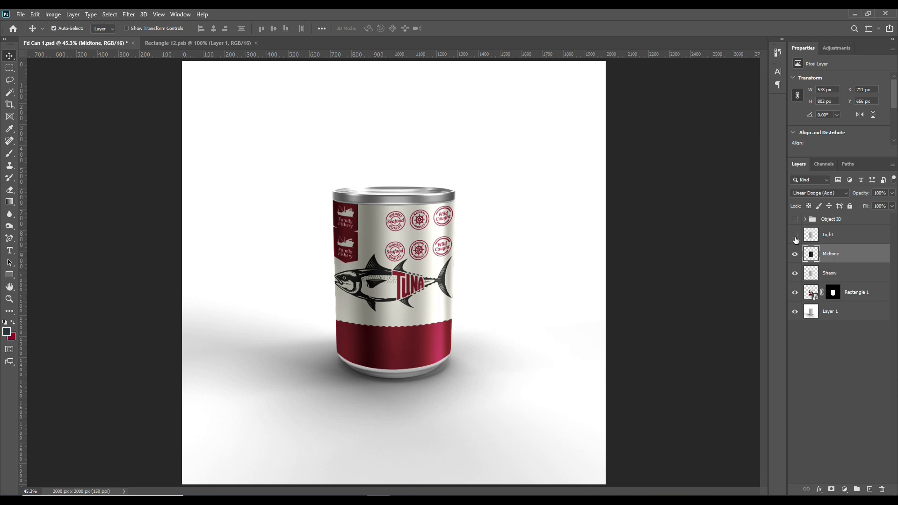
- Show the Light layer and set its blend mode to Screen
{"action": "left_click", "coordinate": [796, 238]}
{"action": "left_click", "coordinate": [834, 239]}
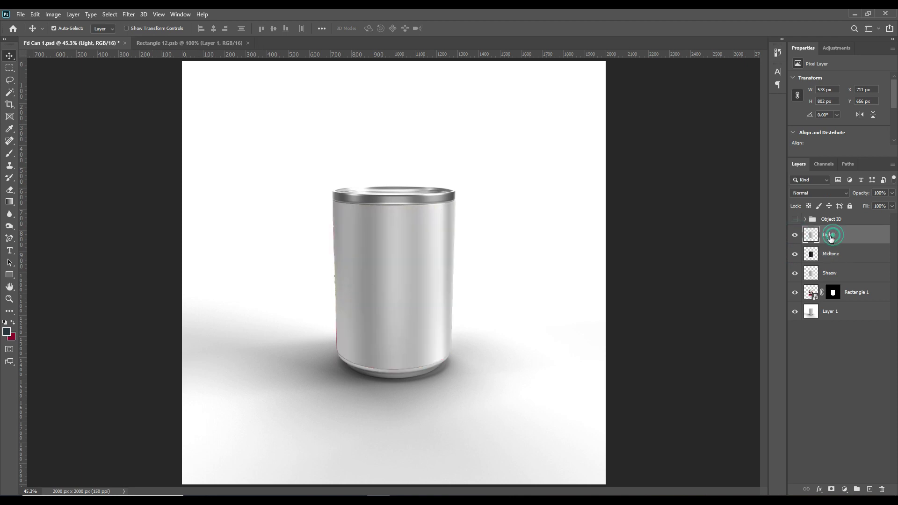
{"action": "left_click", "coordinate": [822, 193]}
{"action": "left_click", "coordinate": [799, 271]}
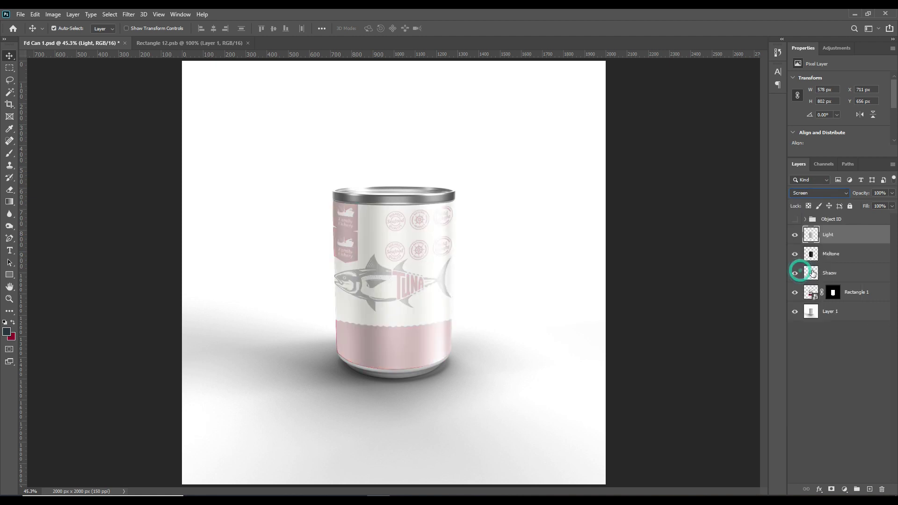
- Apply Levels to Light (input 214, output 146) and toggle it to compare
{"action": "left_click", "coordinate": [52, 15]}
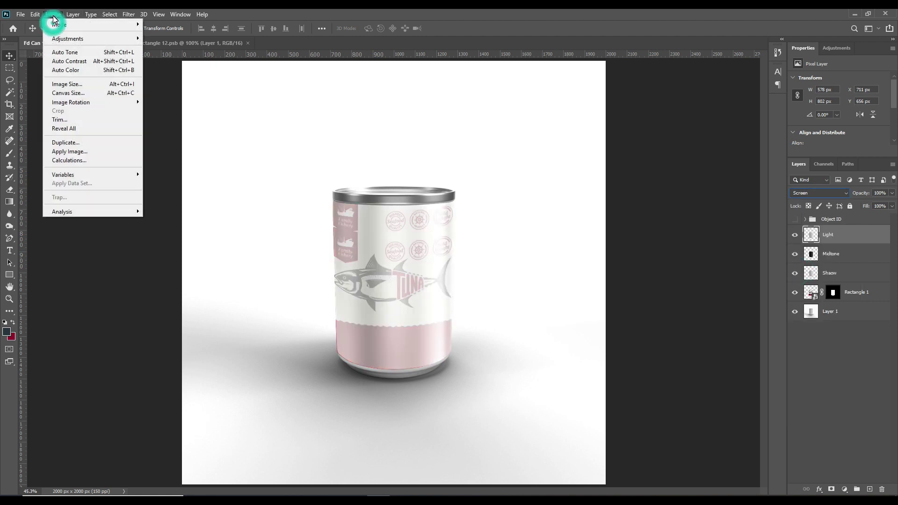
{"action": "mouse_move", "coordinate": [70, 39]}
{"action": "left_click", "coordinate": [164, 47]}
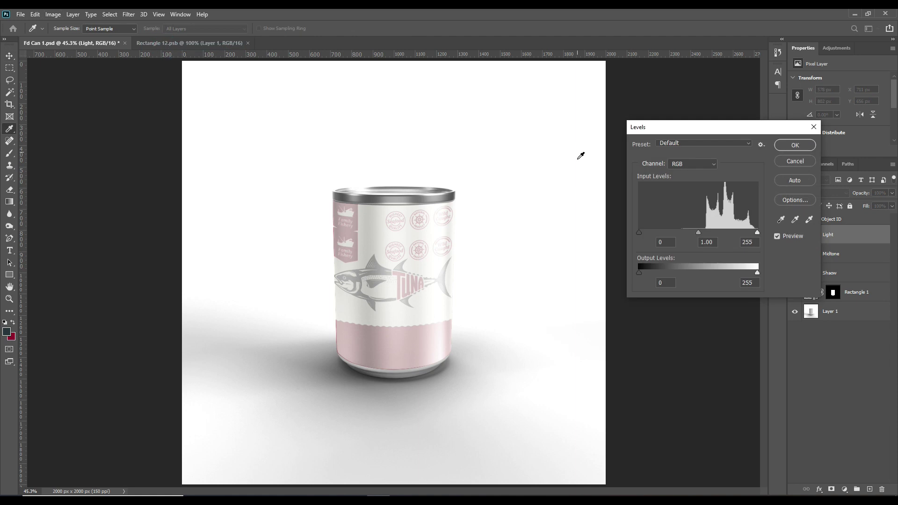
{"action": "left_click_drag", "start_coordinate": [639, 232], "coordinate": [738, 235]}
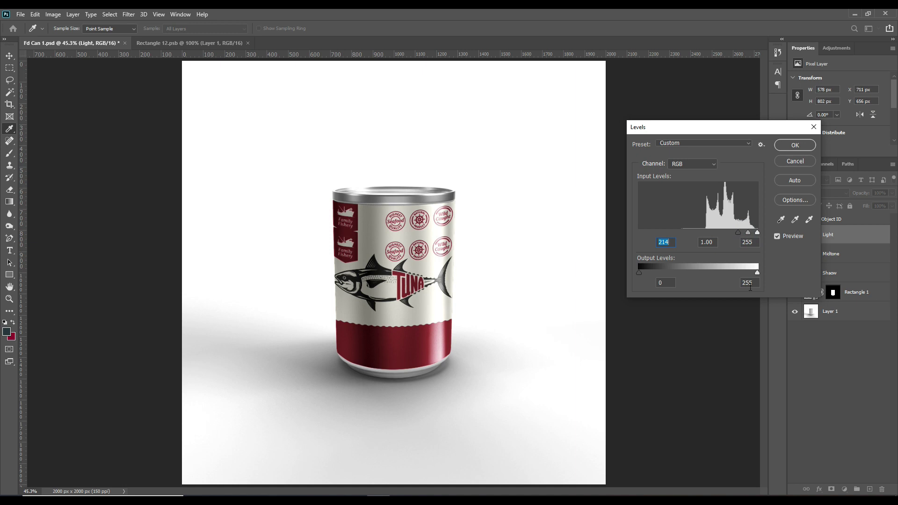
{"action": "left_click_drag", "start_coordinate": [758, 272], "coordinate": [708, 271]}
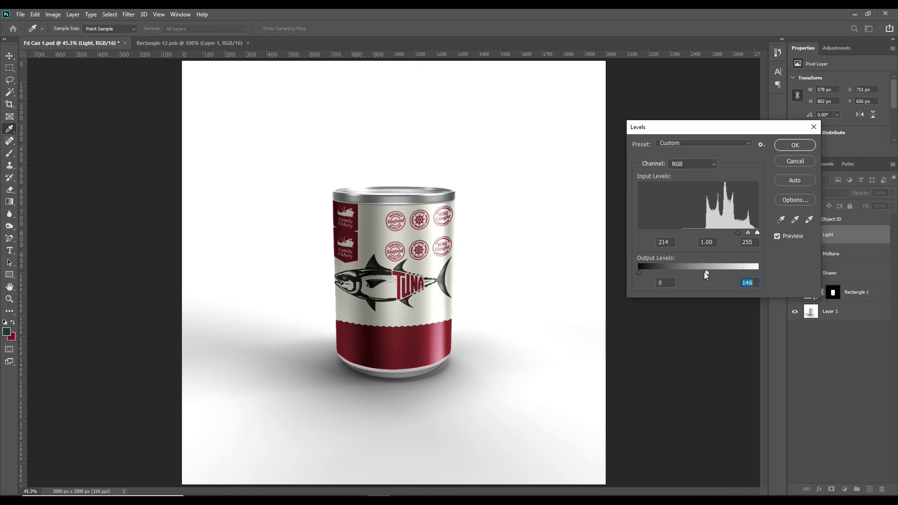
{"action": "left_click", "coordinate": [793, 146]}
{"action": "left_click", "coordinate": [795, 234]}
{"action": "left_click", "coordinate": [795, 235]}
{"action": "left_click", "coordinate": [794, 235]}
{"action": "left_click", "coordinate": [794, 235]}
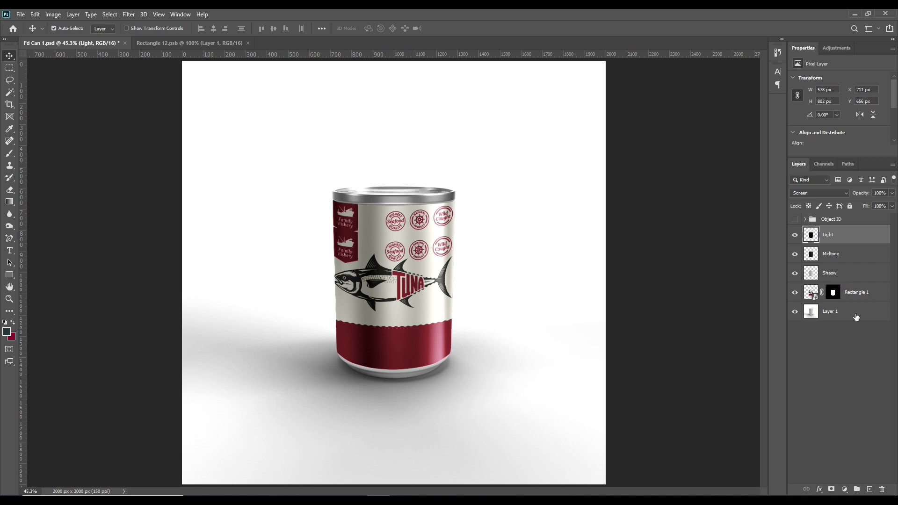
- Load the can's outline from the Object ID group as a selection, then target Layer 1
{"action": "left_click", "coordinate": [806, 219]}
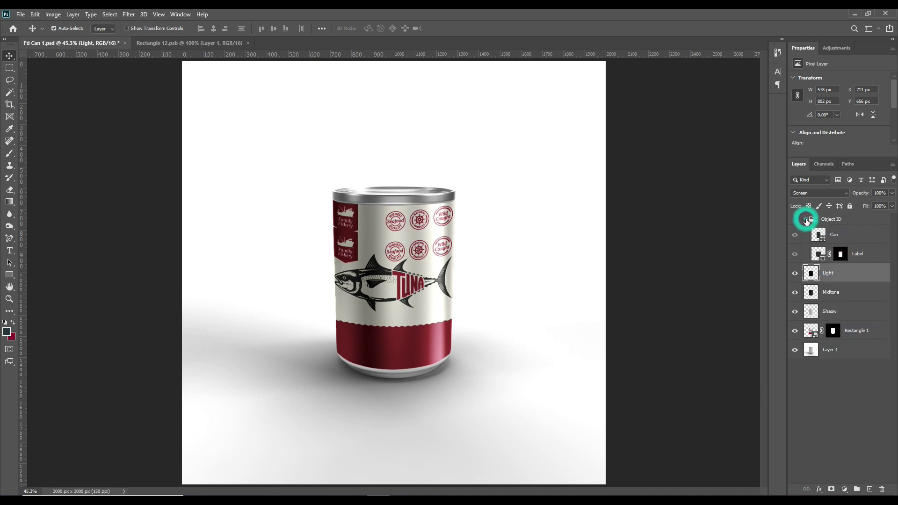
{"action": "left_click_drag", "start_coordinate": [830, 244], "coordinate": [819, 226]}
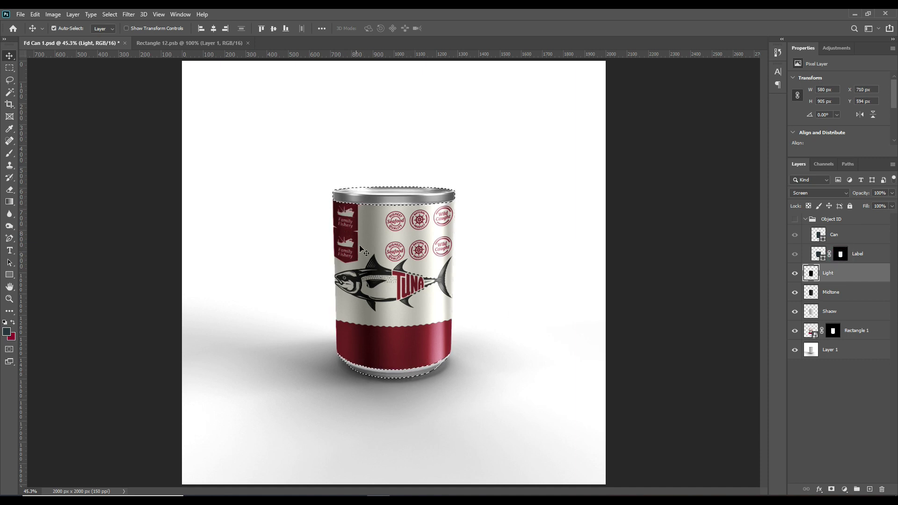
{"action": "left_click", "coordinate": [805, 219]}
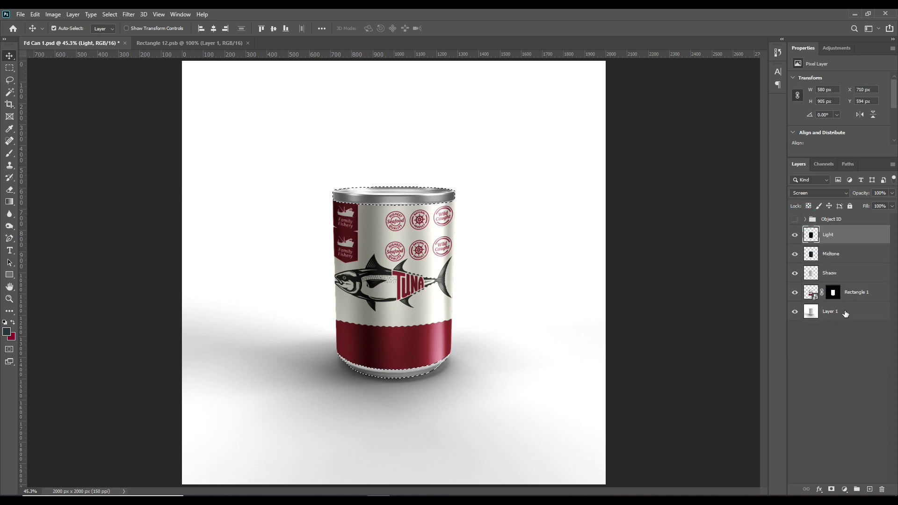
{"action": "left_click", "coordinate": [847, 312]}
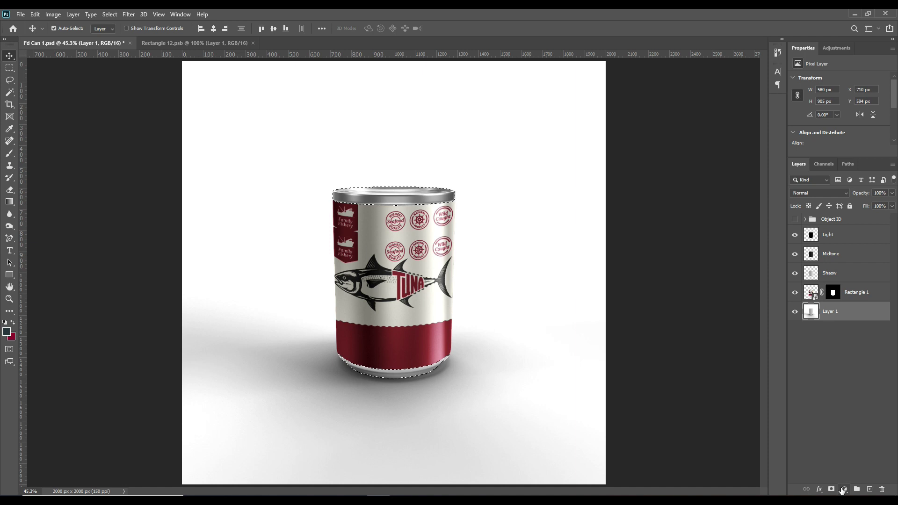
- Add a peach #ffaf60 Solid Color fill layer, then load its mask and target Layer 1
{"action": "left_click", "coordinate": [844, 490]}
{"action": "left_click", "coordinate": [846, 327]}
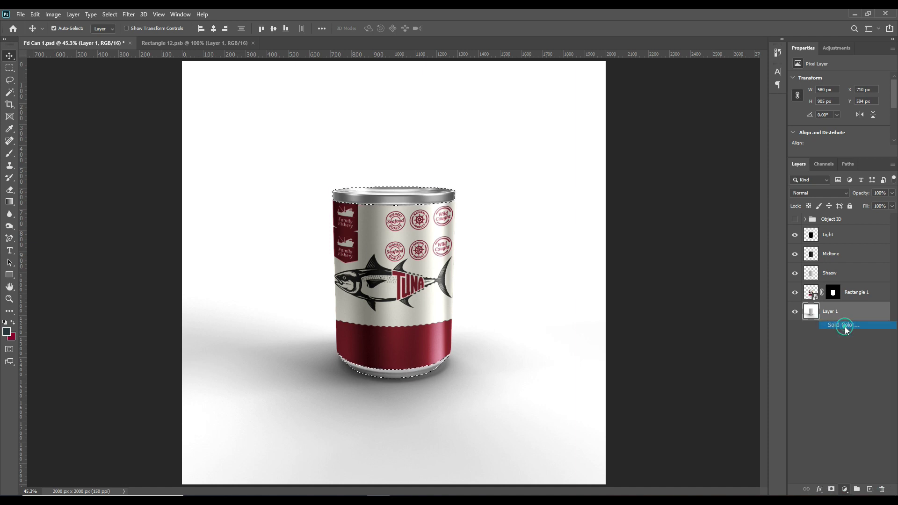
{"action": "left_click_drag", "start_coordinate": [715, 404], "coordinate": [715, 410]}
{"action": "left_click_drag", "start_coordinate": [661, 309], "coordinate": [661, 303]}
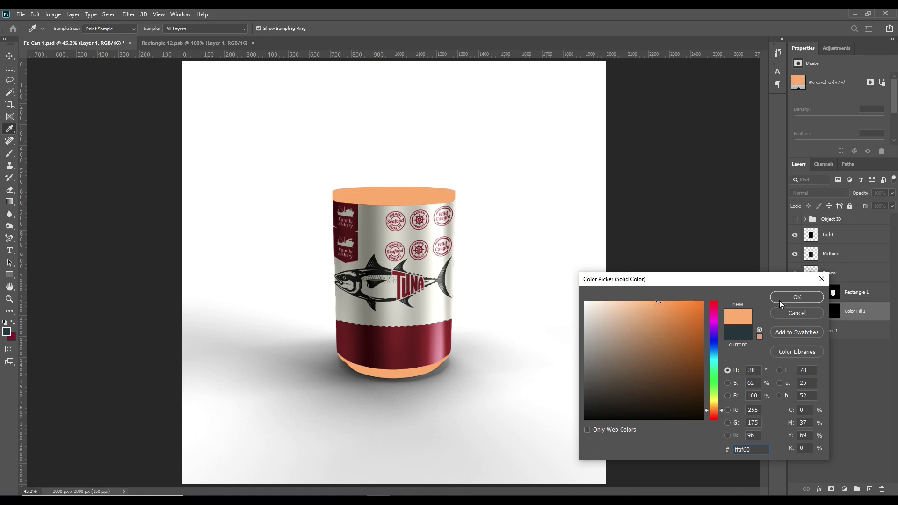
{"action": "left_click", "coordinate": [781, 301]}
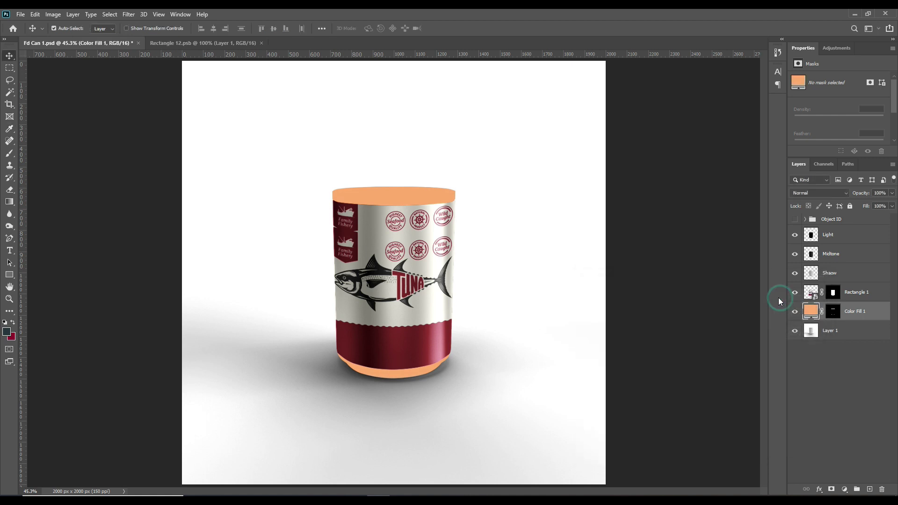
{"action": "left_click", "coordinate": [835, 313], "text": "ctrl"}
{"action": "left_click", "coordinate": [842, 332]}
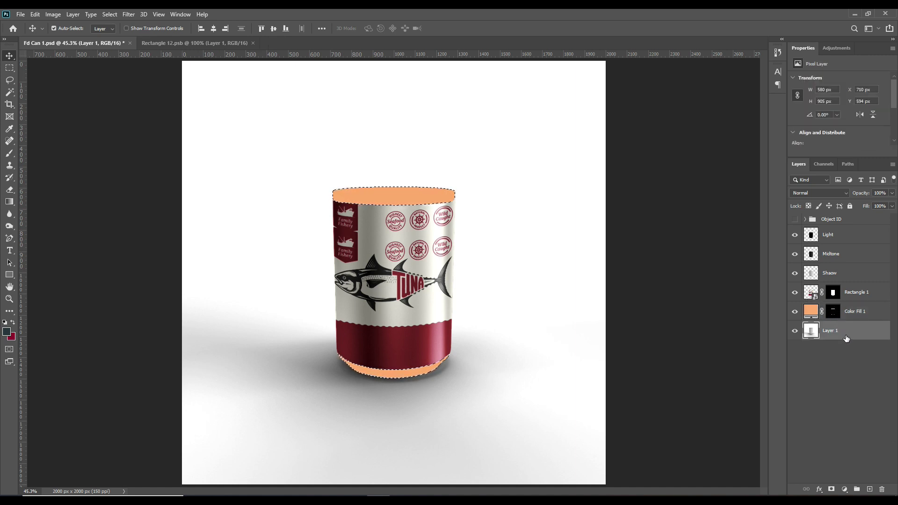
- Copy the selection to Layer 2 above Color Fill 1 and make Light, Midtone, Shadow copies
{"action": "key", "text": "ctrl+j"}
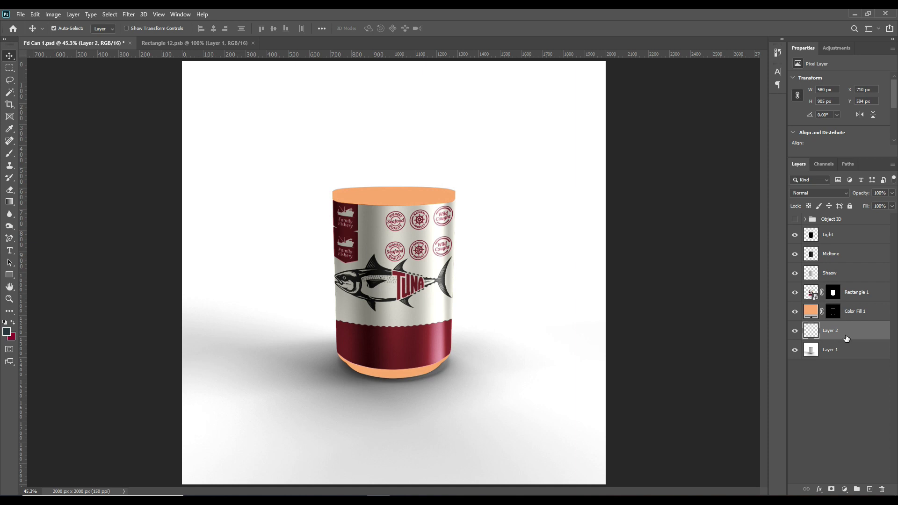
{"action": "left_click_drag", "start_coordinate": [846, 338], "coordinate": [833, 303]}
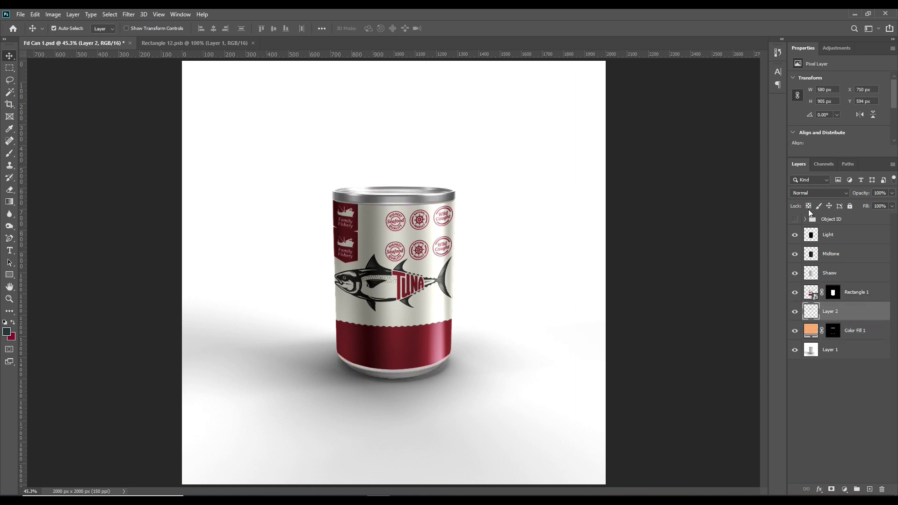
{"action": "key", "text": "ctrl+j"}
{"action": "key", "text": "ctrl+j"}
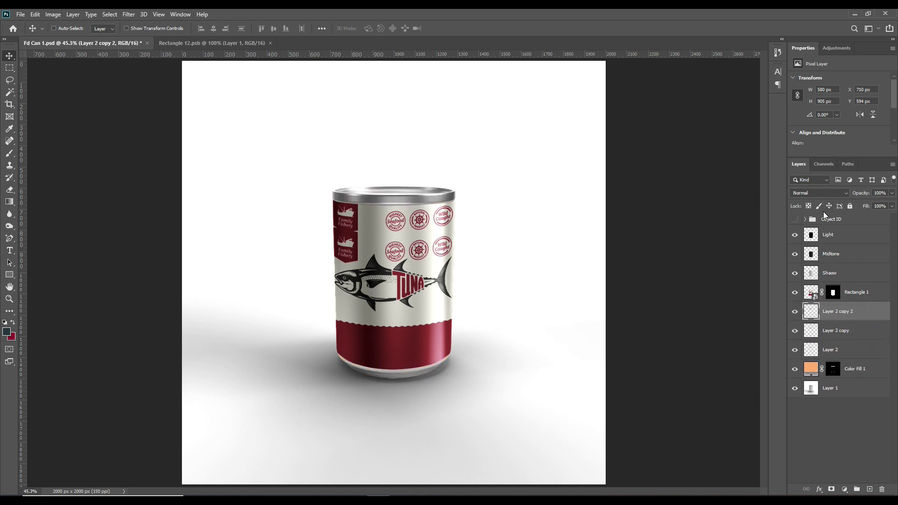
{"action": "double_click", "coordinate": [837, 312]}
{"action": "type", "text": "Light"}
{"action": "key", "text": "Return"}
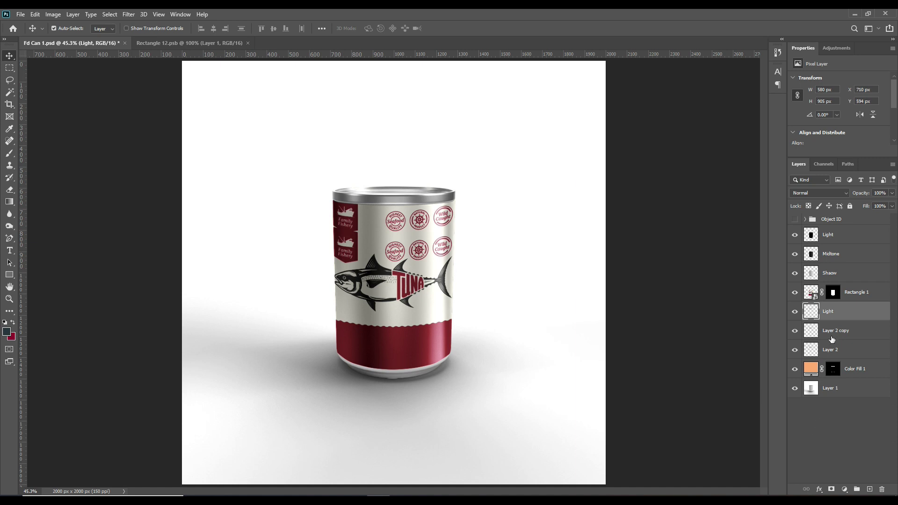
{"action": "double_click", "coordinate": [831, 330]}
{"action": "type", "text": "Midtone"}
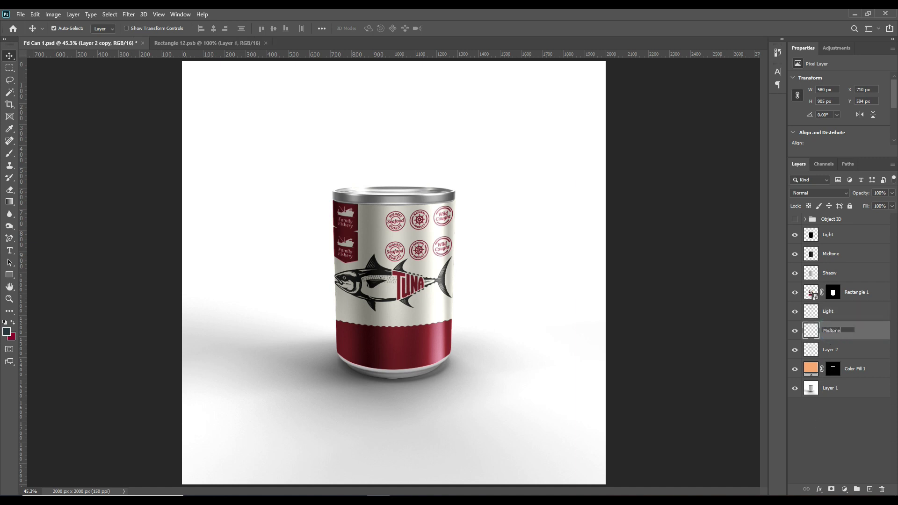
{"action": "key", "text": "Return"}
{"action": "double_click", "coordinate": [830, 349]}
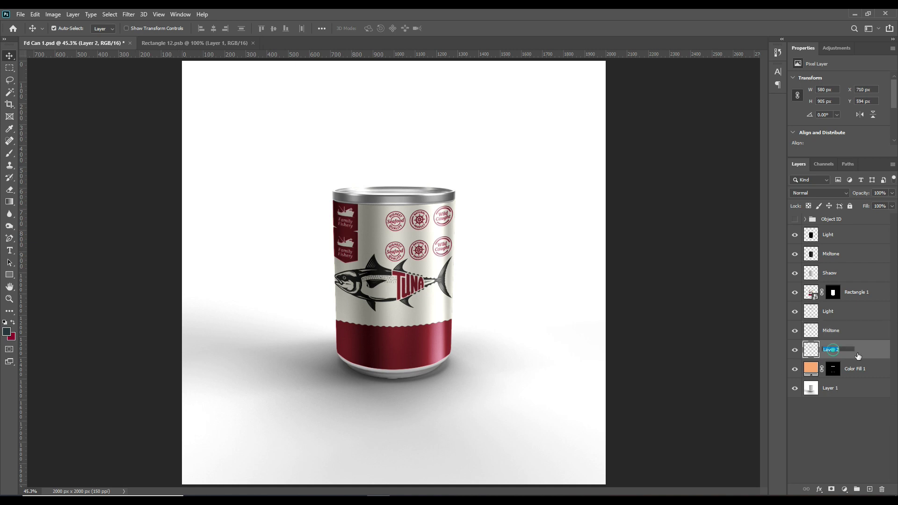
{"action": "type", "text": "Shadow"}
{"action": "key", "text": "Return"}
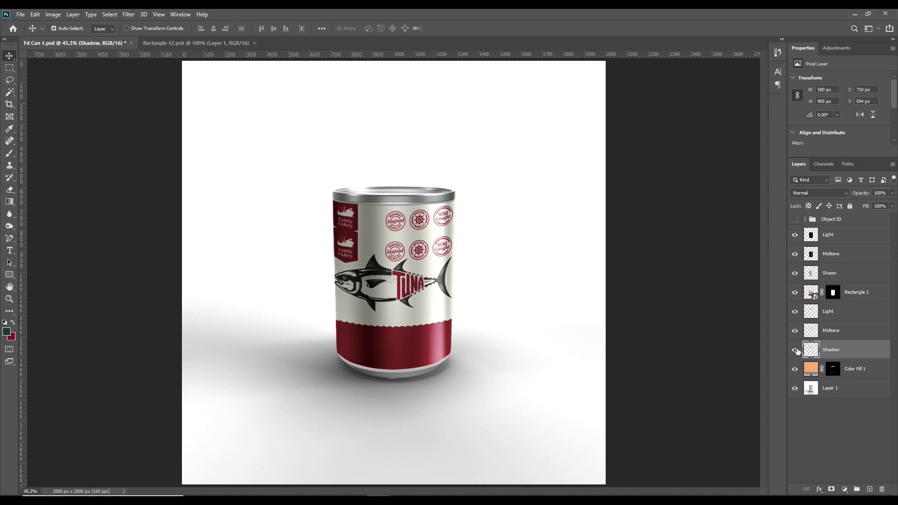
- Blend the new Shadow as Linear Burn and Midtone as Linear Dodge (Add)
{"action": "left_click_drag", "start_coordinate": [795, 331], "coordinate": [797, 321]}
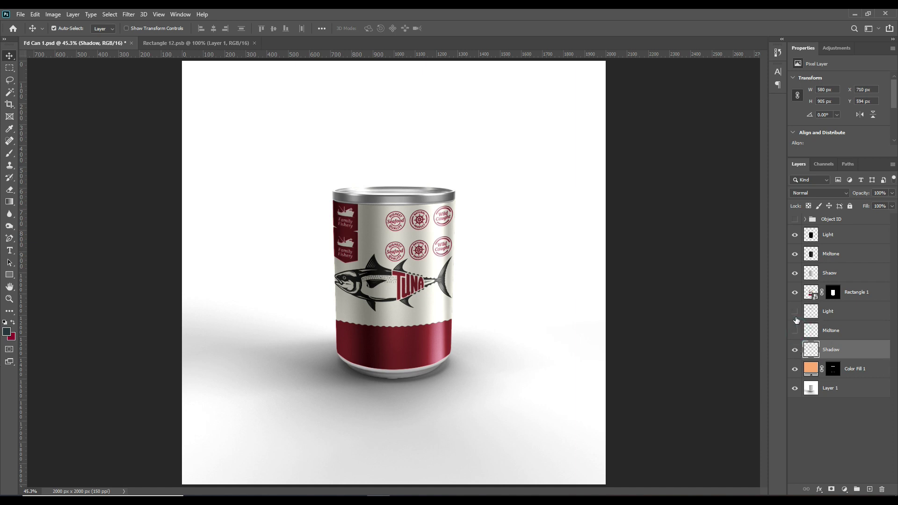
{"action": "left_click", "coordinate": [852, 354]}
{"action": "left_click", "coordinate": [818, 194]}
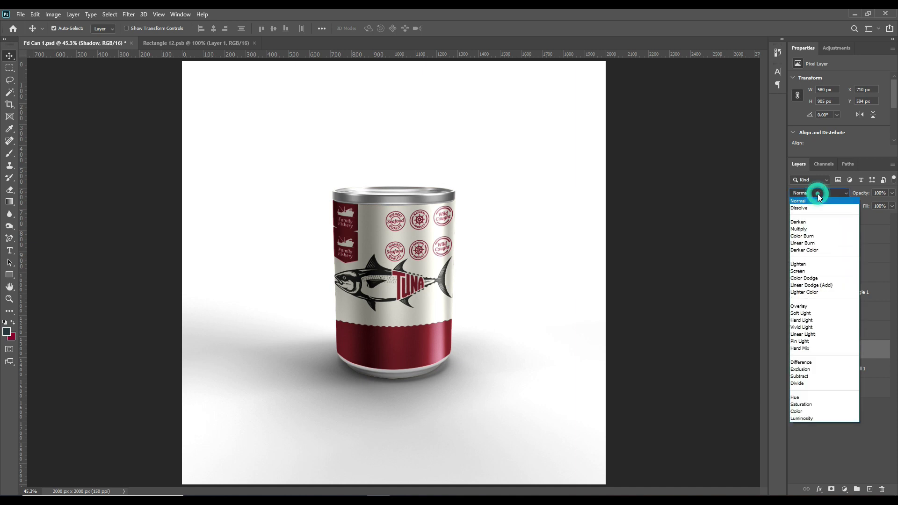
{"action": "left_click", "coordinate": [804, 244]}
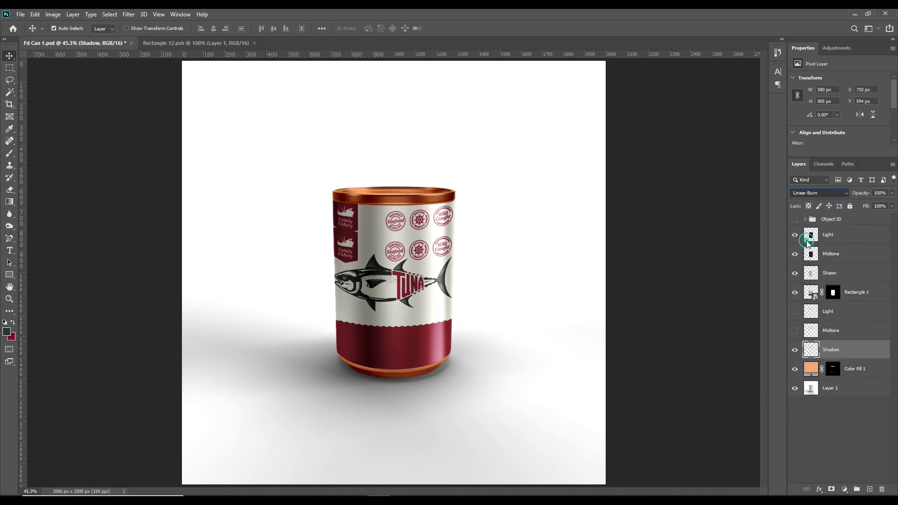
{"action": "left_click", "coordinate": [794, 332]}
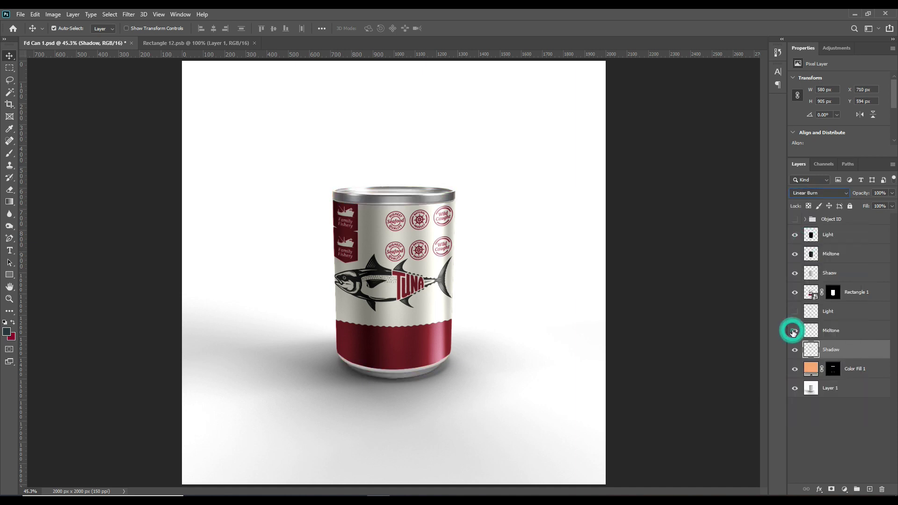
{"action": "left_click", "coordinate": [851, 333]}
{"action": "left_click", "coordinate": [823, 194]}
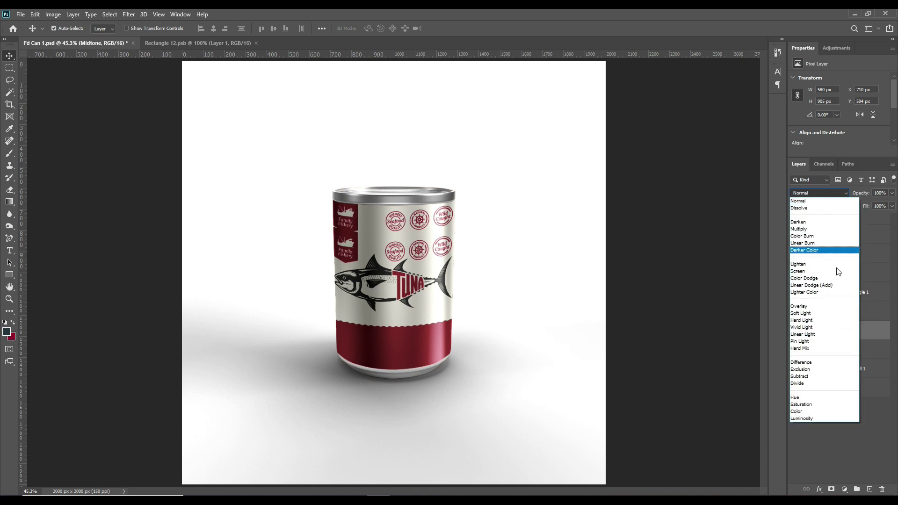
{"action": "left_click", "coordinate": [828, 286]}
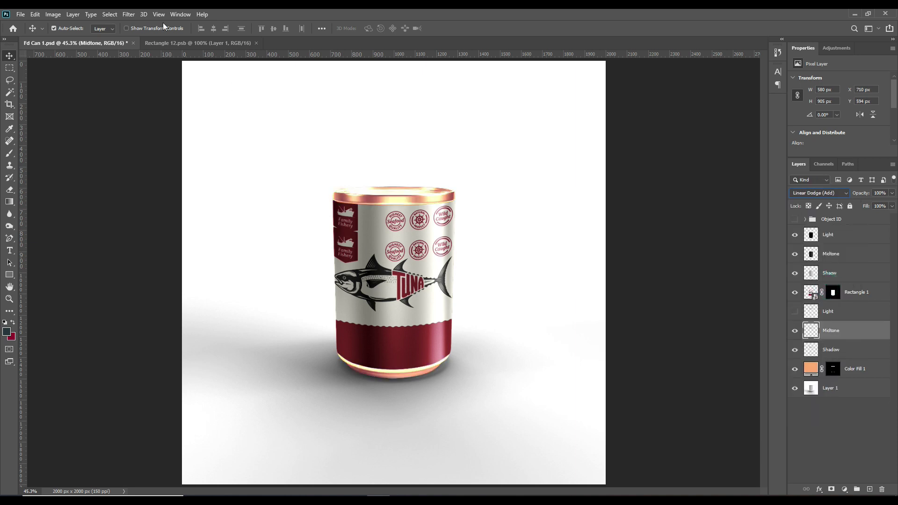
- Apply Levels to the lower Midtone layer: black input 132, white output about 100
{"action": "left_click", "coordinate": [53, 14]}
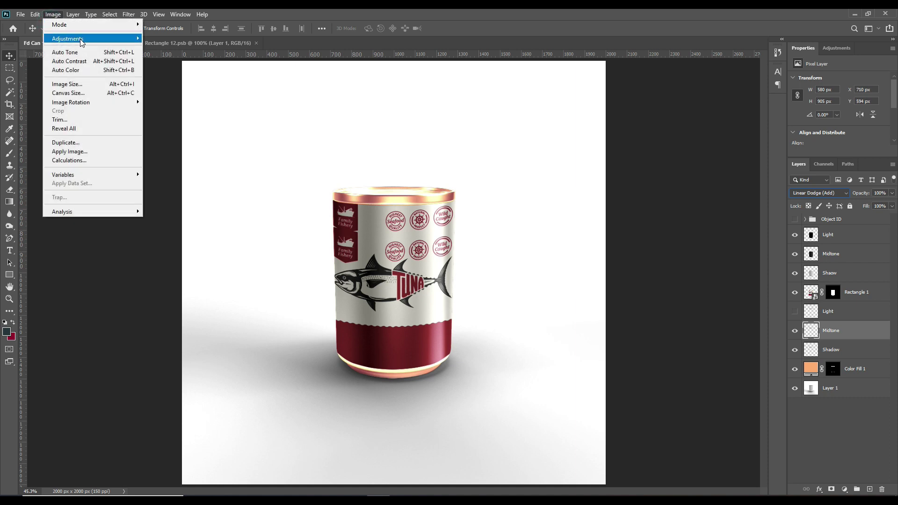
{"action": "mouse_move", "coordinate": [81, 41]}
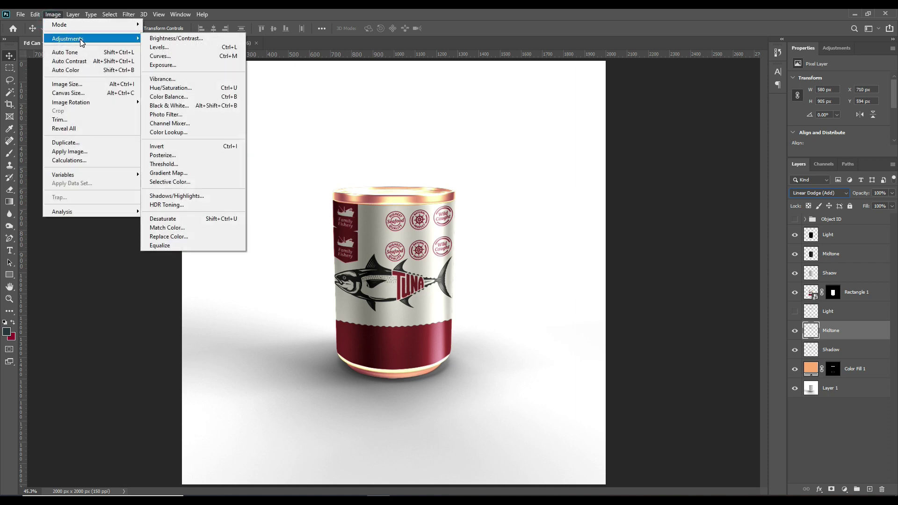
{"action": "left_click", "coordinate": [162, 48]}
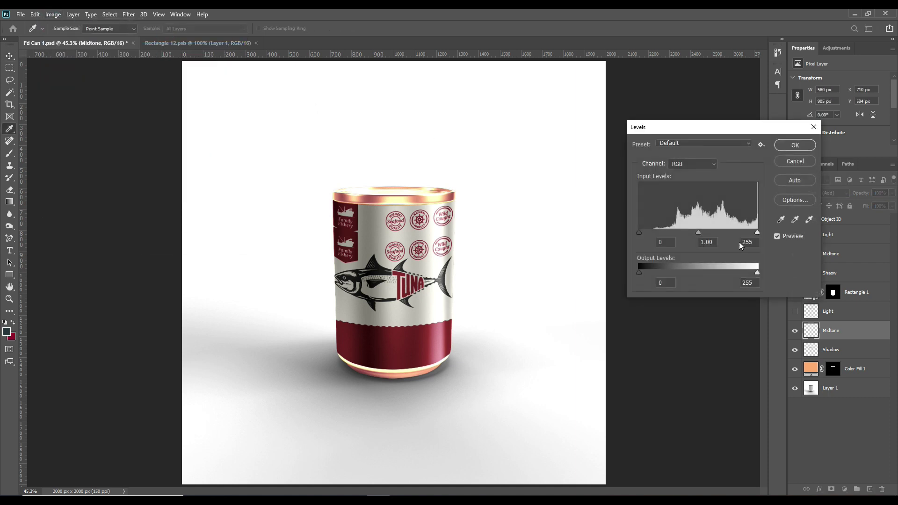
{"action": "left_click_drag", "start_coordinate": [639, 232], "coordinate": [701, 232]}
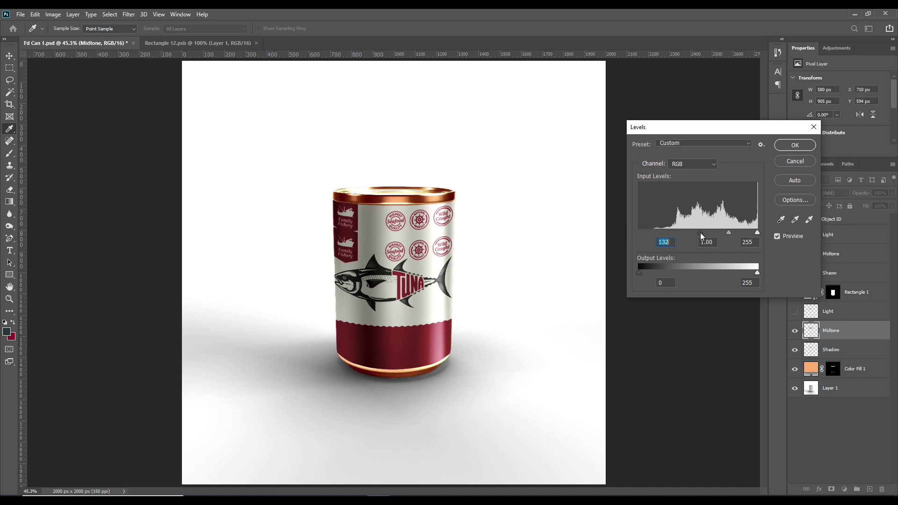
{"action": "left_click_drag", "start_coordinate": [758, 274], "coordinate": [686, 273]}
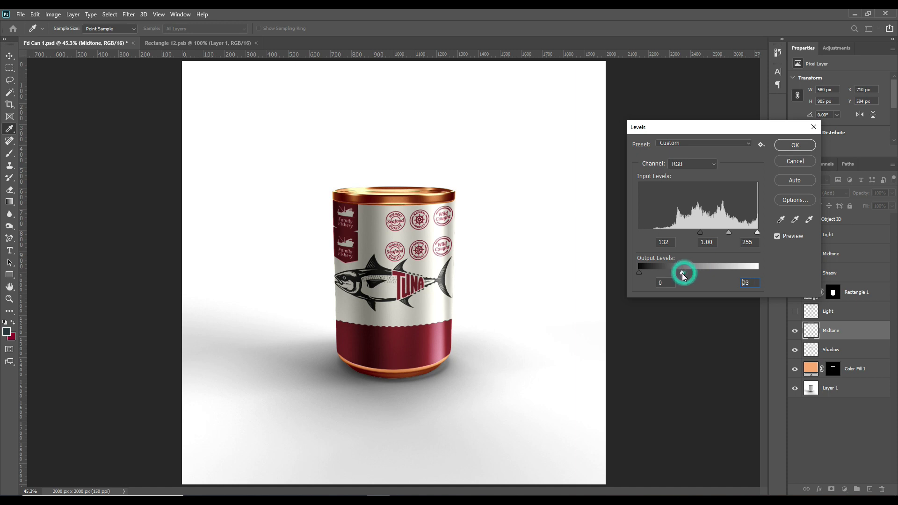
{"action": "left_click", "coordinate": [781, 145]}
- Show the lower Light layer, blend it as Screen, and set Levels black input to 219
{"action": "left_click", "coordinate": [795, 312]}
{"action": "left_click", "coordinate": [840, 310]}
{"action": "left_click", "coordinate": [829, 194]}
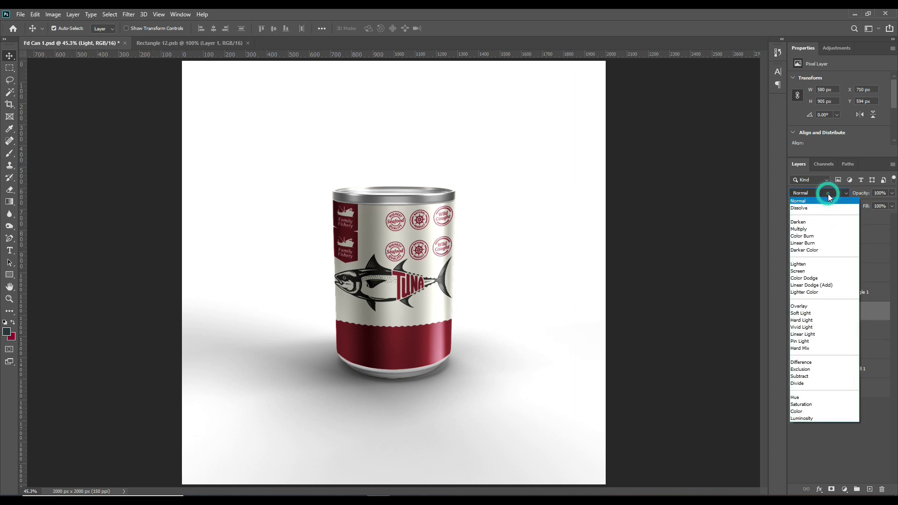
{"action": "left_click", "coordinate": [804, 272]}
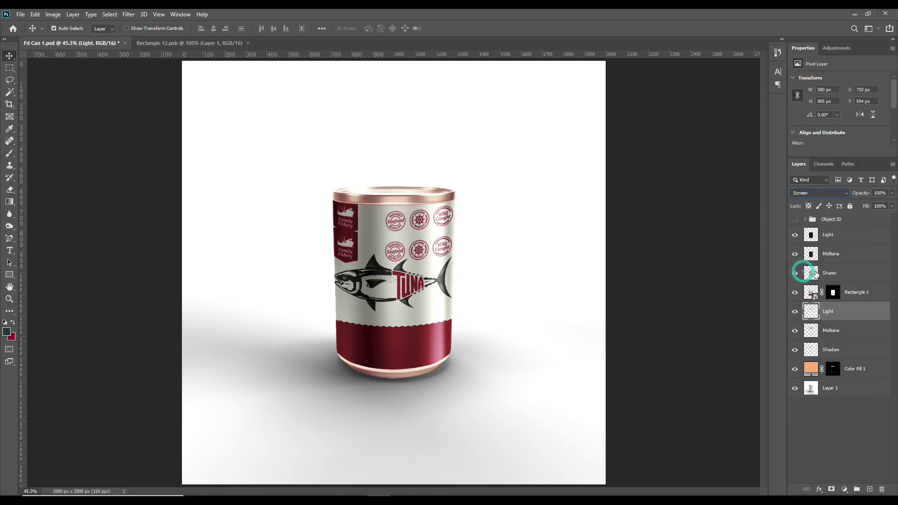
{"action": "left_click", "coordinate": [53, 14]}
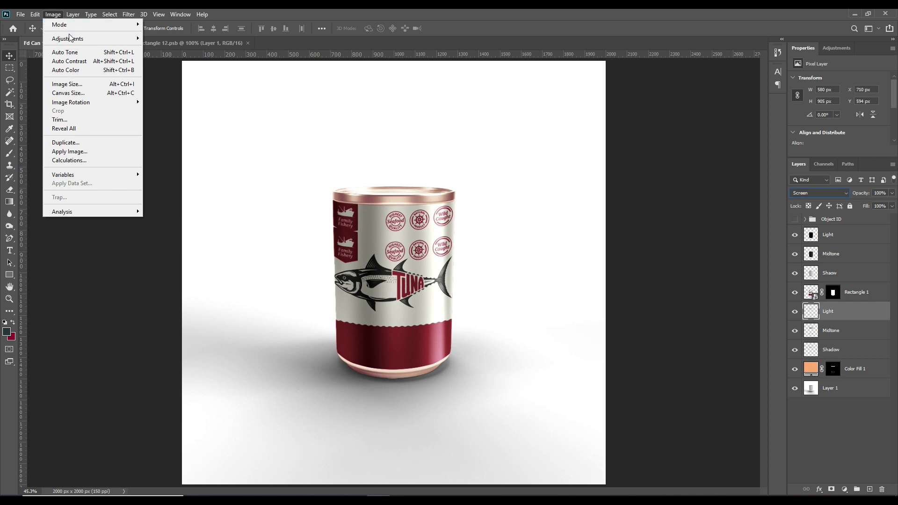
{"action": "mouse_move", "coordinate": [75, 39]}
{"action": "left_click", "coordinate": [176, 48]}
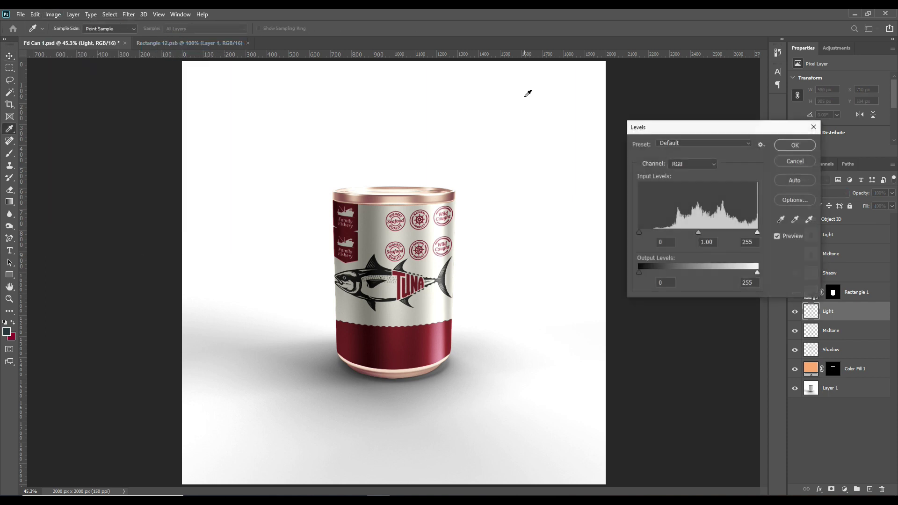
{"action": "left_click_drag", "start_coordinate": [639, 232], "coordinate": [740, 236]}
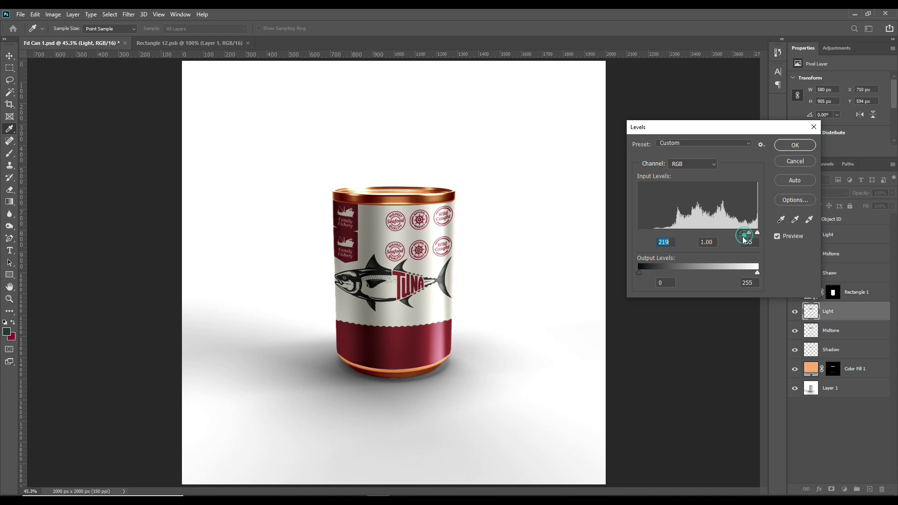
{"action": "left_click", "coordinate": [794, 146]}
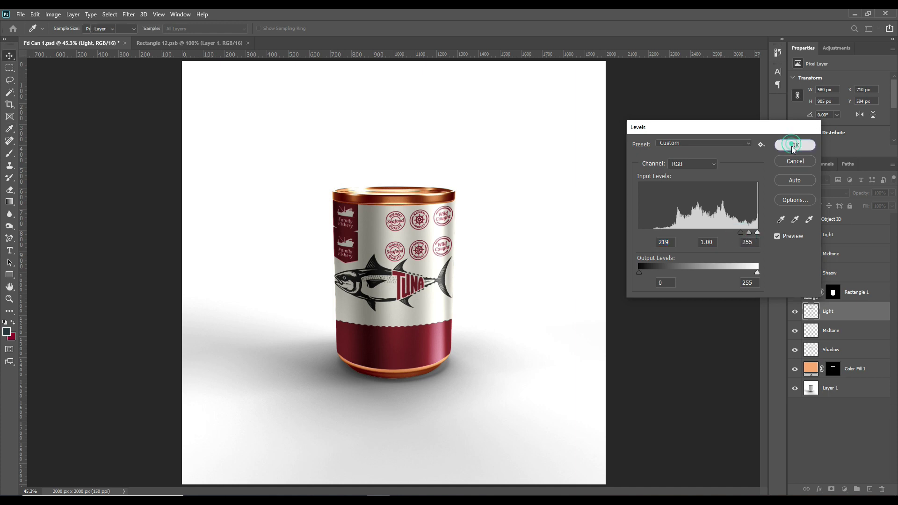
{"action": "left_click", "coordinate": [794, 312]}
{"action": "left_click", "coordinate": [795, 311]}
{"action": "left_click", "coordinate": [794, 312]}
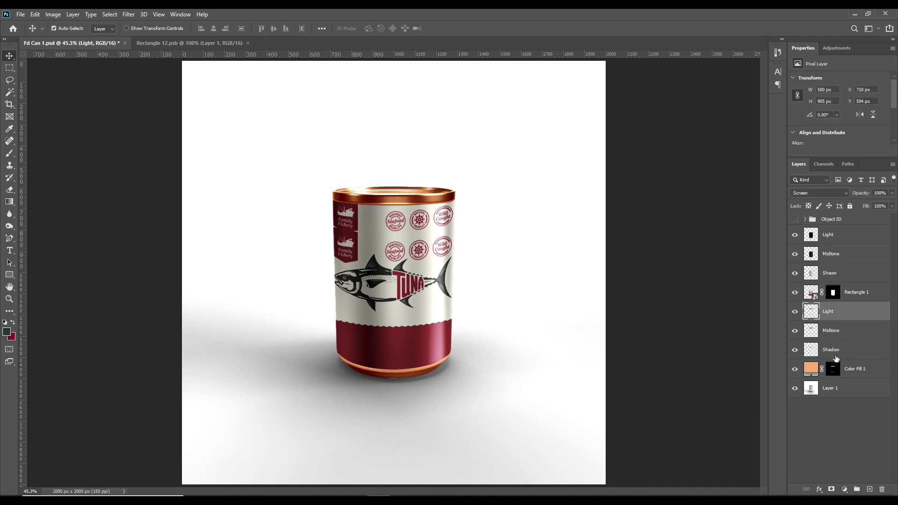
- Group the lower Light, Midtone and Shadow layers into a group named Lid FX
{"action": "left_click", "coordinate": [852, 348], "text": "shift"}
{"action": "left_click_drag", "start_coordinate": [855, 346], "coordinate": [857, 489]}
{"action": "double_click", "coordinate": [829, 309]}
{"action": "type", "text": "Lid FX"}
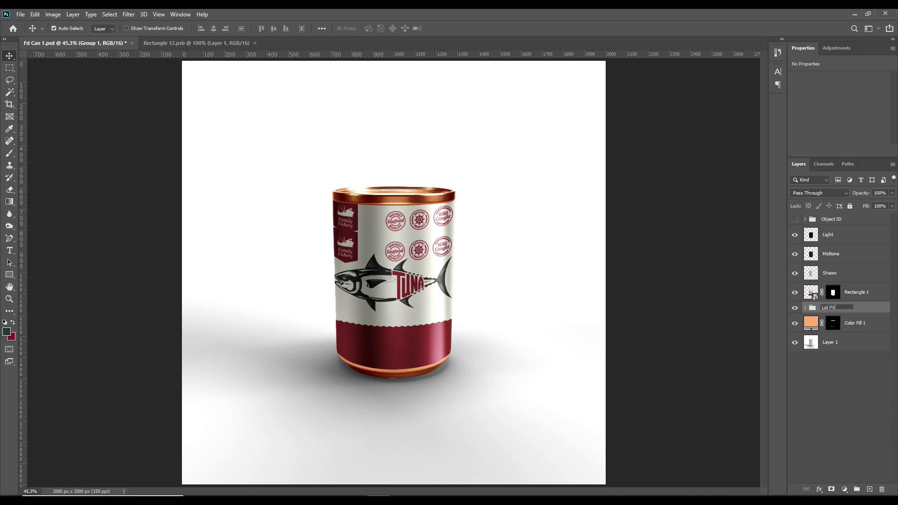
{"action": "key", "text": "Return"}
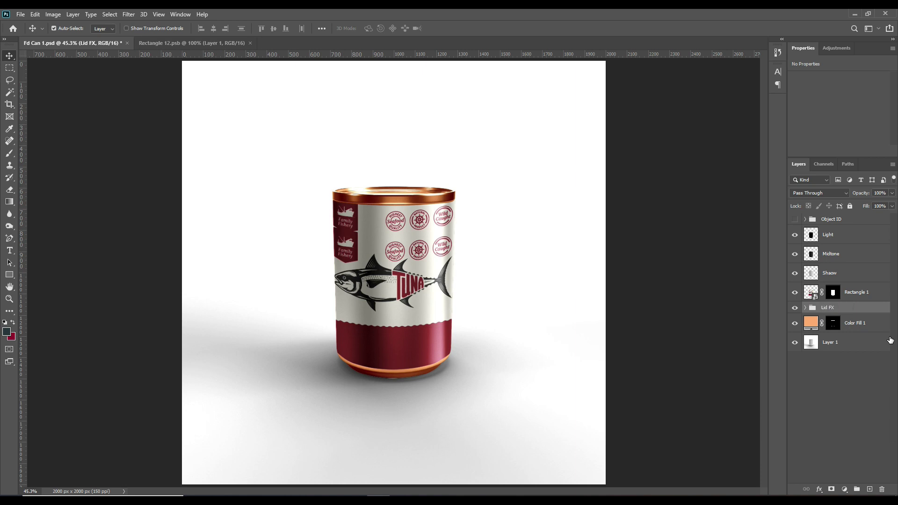
- Group the upper Shadow, Light and Midtone layers into a group named Label FX
{"action": "left_click", "coordinate": [837, 274]}
{"action": "left_click", "coordinate": [836, 235], "text": "shift"}
{"action": "left_click_drag", "start_coordinate": [836, 235], "coordinate": [857, 489]}
{"action": "double_click", "coordinate": [830, 231]}
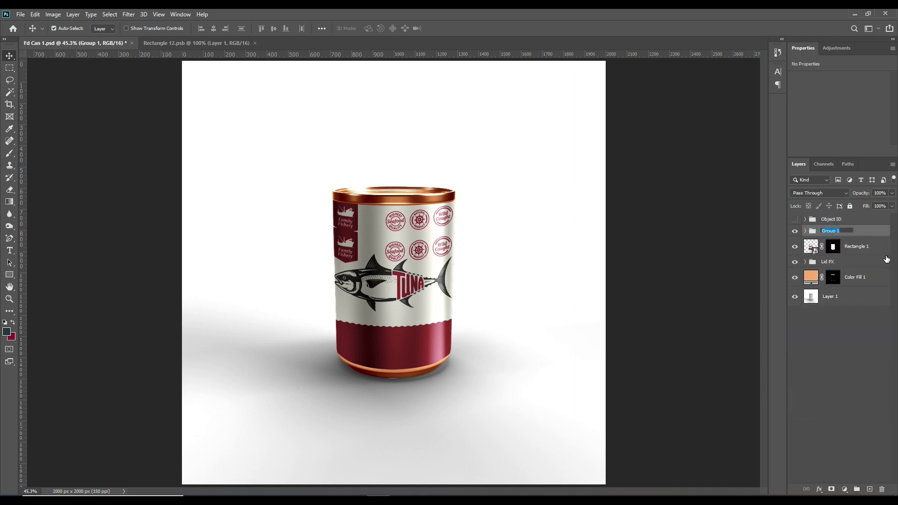
{"action": "type", "text": "Label FX"}
{"action": "key", "text": "Return"}
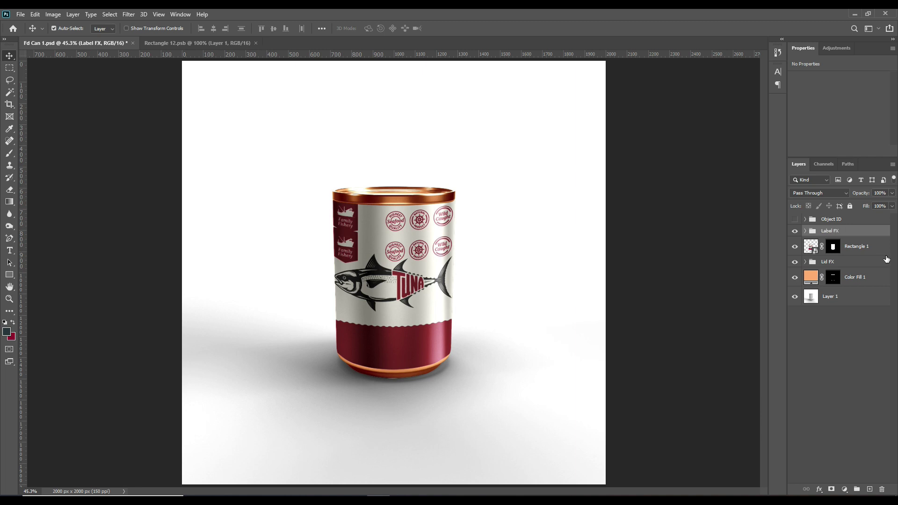
- Rename Rectangle 1 to Label Design and Color Fill 1 to Lid Color
{"action": "double_click", "coordinate": [851, 248]}
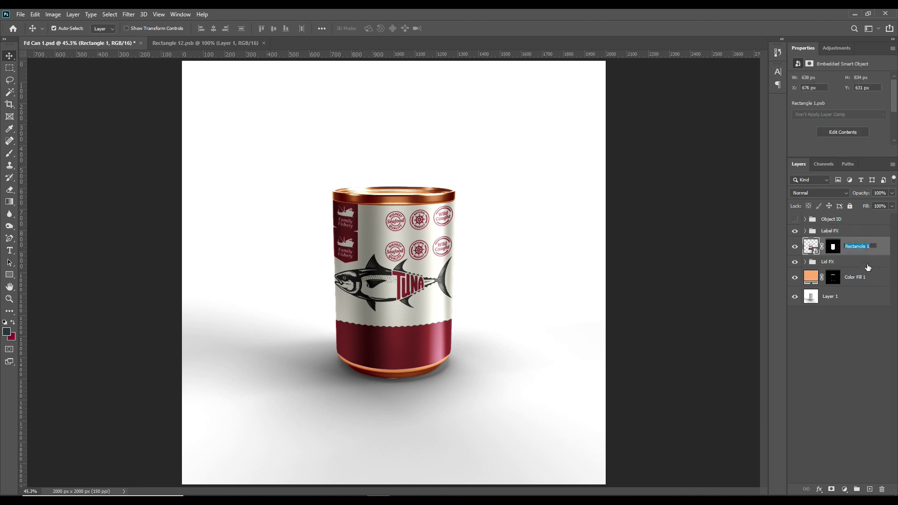
{"action": "type", "text": "Label Design"}
{"action": "key", "text": "Return"}
{"action": "double_click", "coordinate": [857, 277]}
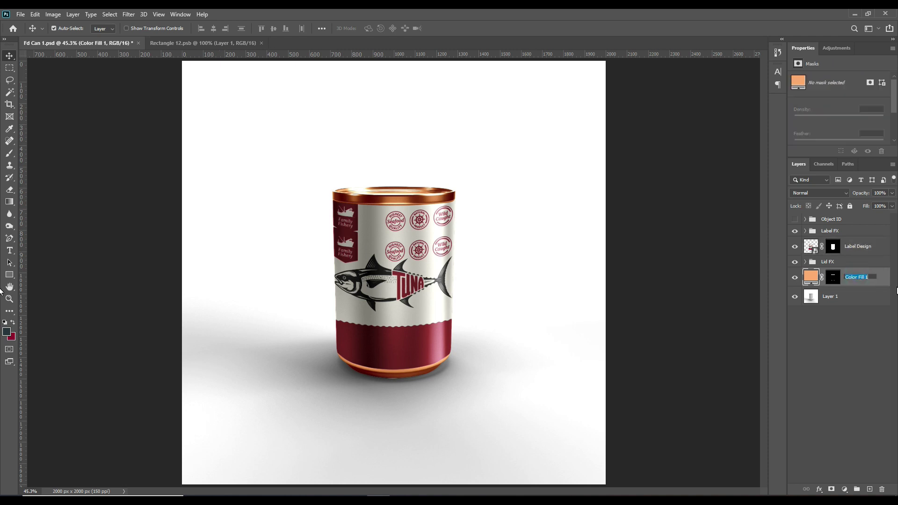
{"action": "type", "text": "Lid Color"}
{"action": "key", "text": "Return"}
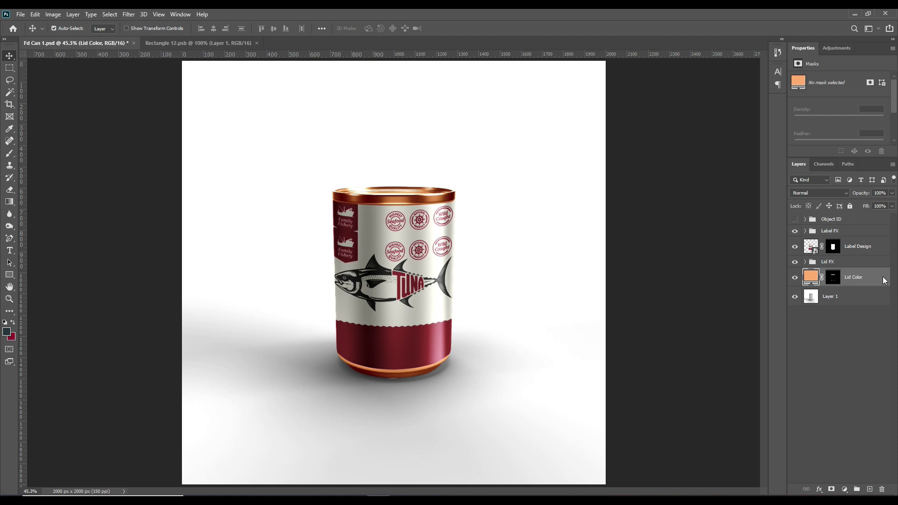
- Tag the Label Design and Lid Color layers red, then select Layer 1
{"action": "left_click", "coordinate": [863, 252], "text": "ctrl"}
{"action": "right_click", "coordinate": [864, 247]}
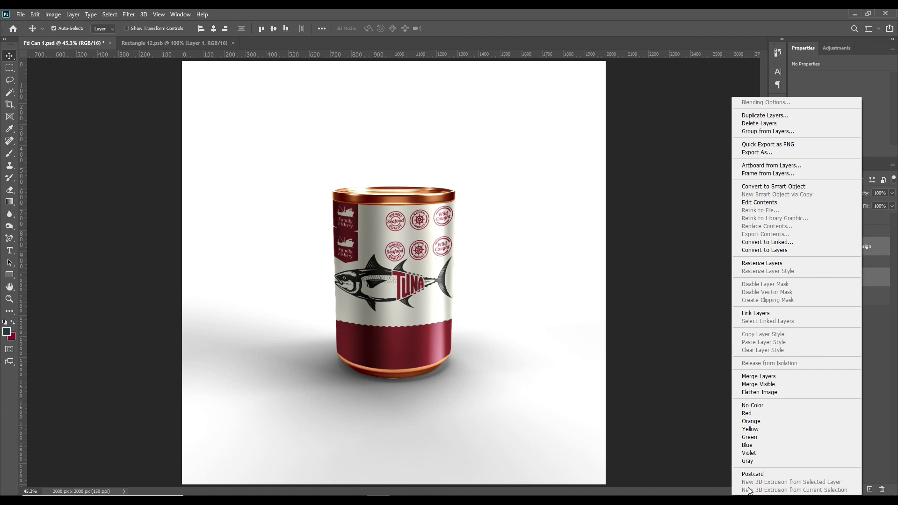
{"action": "left_click", "coordinate": [751, 421]}
{"action": "left_click", "coordinate": [821, 410]}
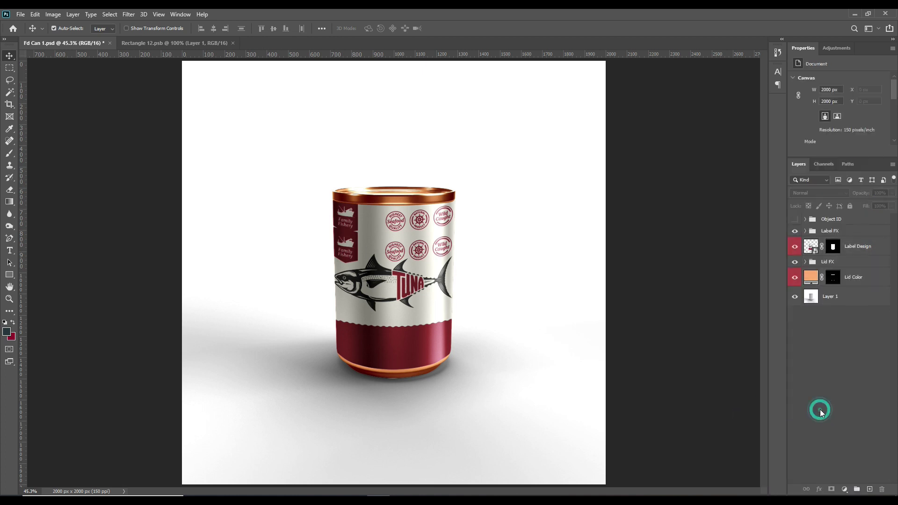
{"action": "left_click", "coordinate": [840, 296]}
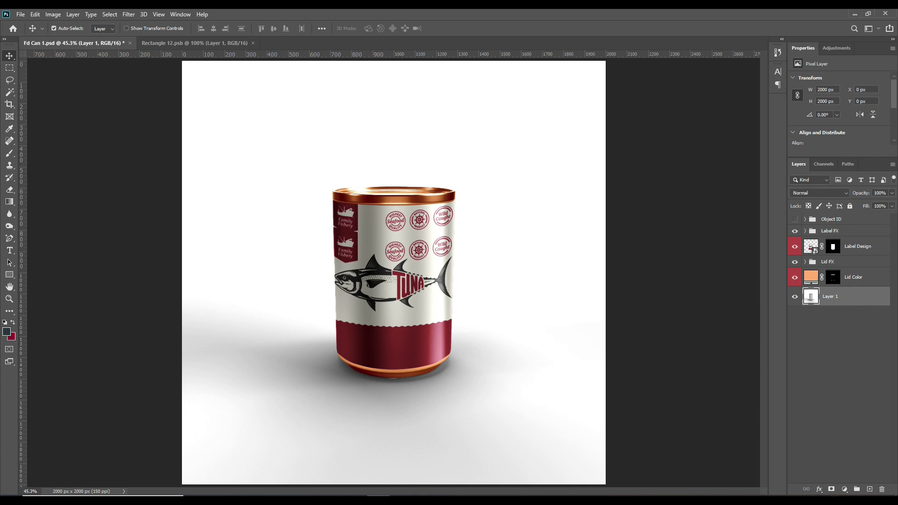
- Add a Solid Color fill layer in pale peach (ffd8b2), sampled from the can lid
{"action": "left_click", "coordinate": [845, 489]}
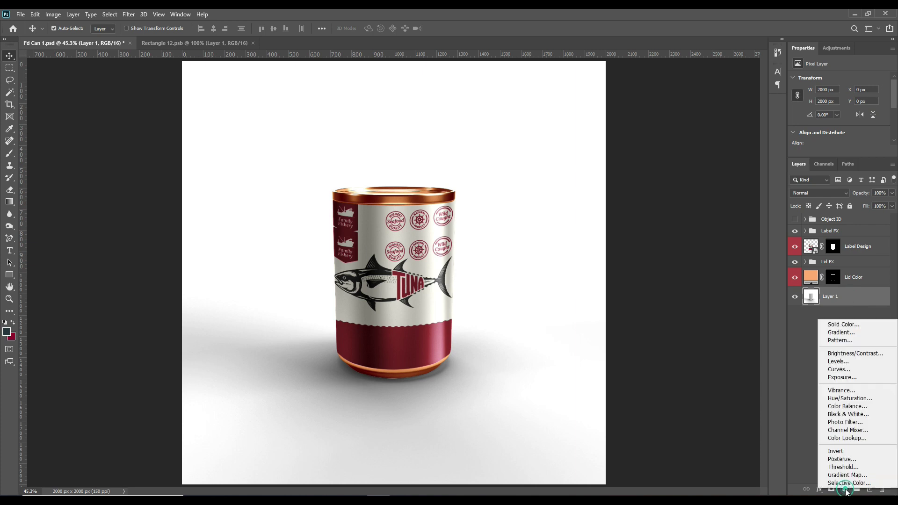
{"action": "left_click", "coordinate": [846, 328]}
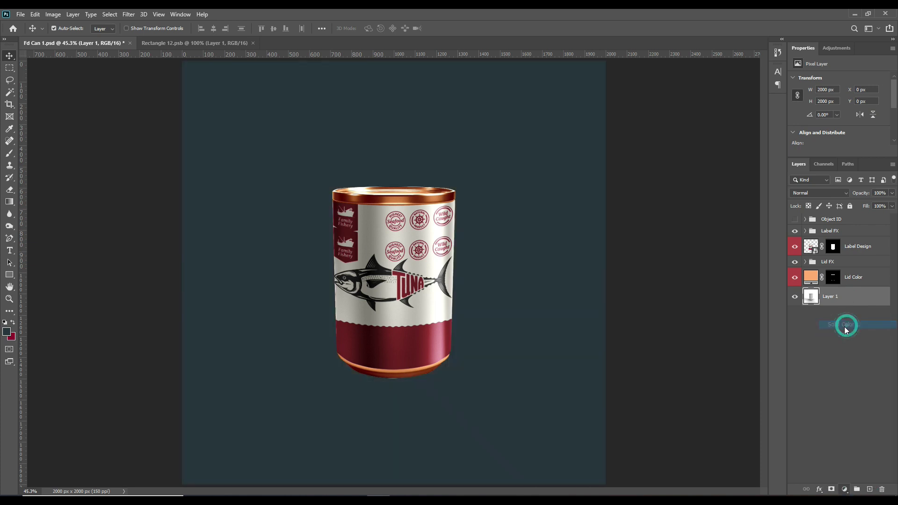
{"action": "left_click", "coordinate": [375, 186]}
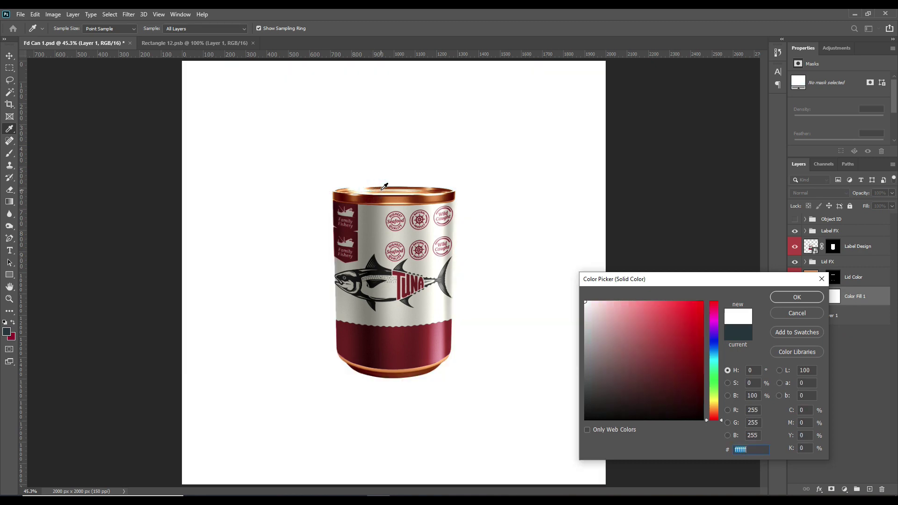
{"action": "left_click", "coordinate": [405, 193]}
{"action": "left_click", "coordinate": [404, 195]}
{"action": "left_click_drag", "start_coordinate": [672, 317], "coordinate": [620, 301]}
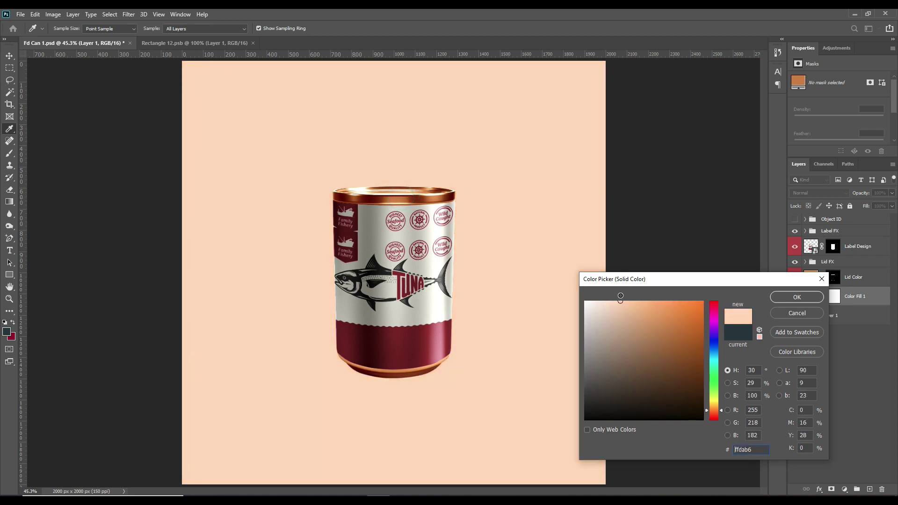
{"action": "left_click", "coordinate": [796, 298]}
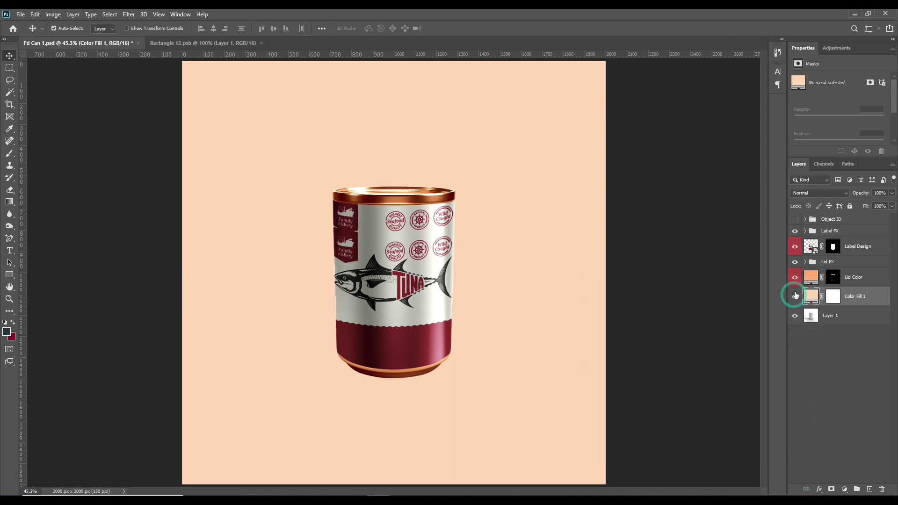
- Set the fill layer to Linear Burn, tag it red, and rename it BG Color
{"action": "left_click", "coordinate": [823, 193]}
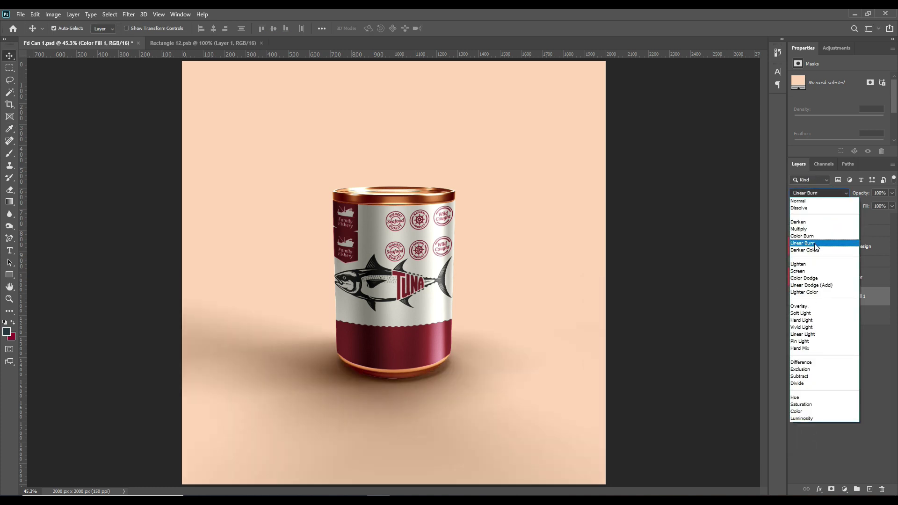
{"action": "left_click", "coordinate": [815, 244]}
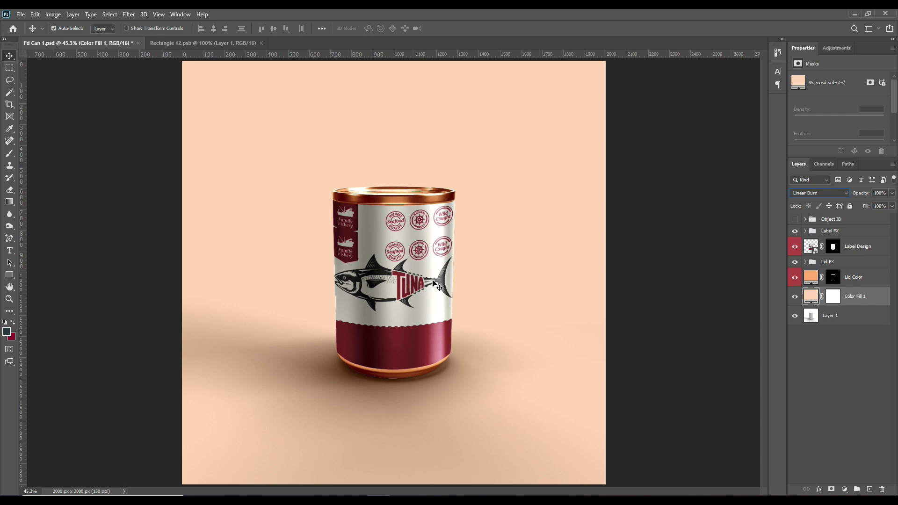
{"action": "right_click", "coordinate": [860, 297]}
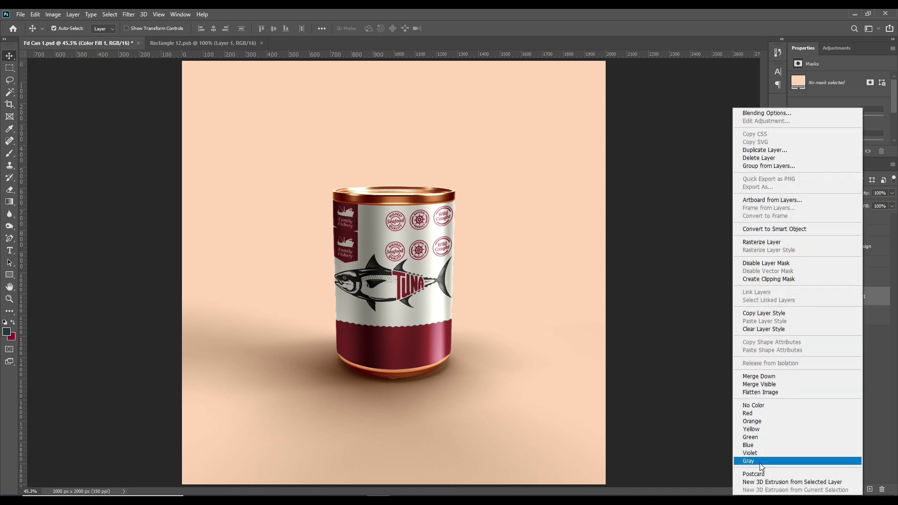
{"action": "left_click", "coordinate": [749, 414]}
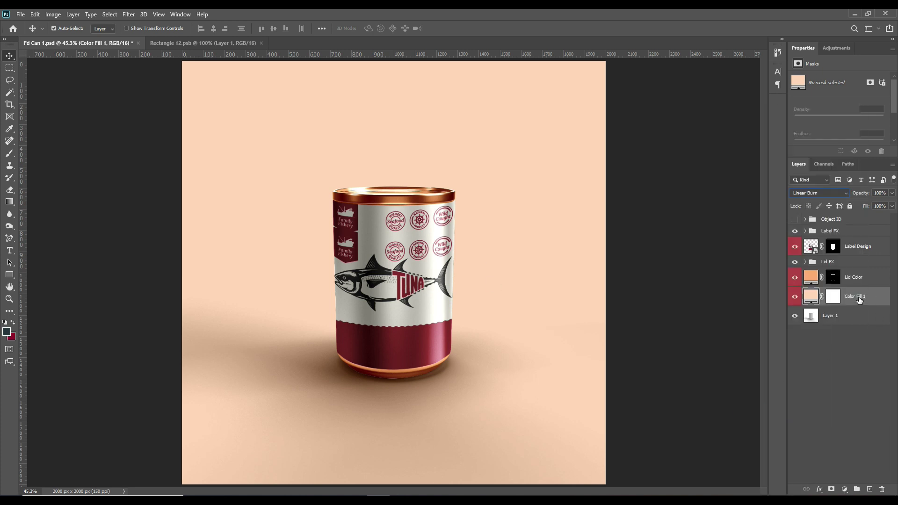
{"action": "double_click", "coordinate": [860, 300]}
{"action": "type", "text": "BG Color"}
{"action": "key", "text": "Return"}
{"action": "left_click", "coordinate": [833, 360]}
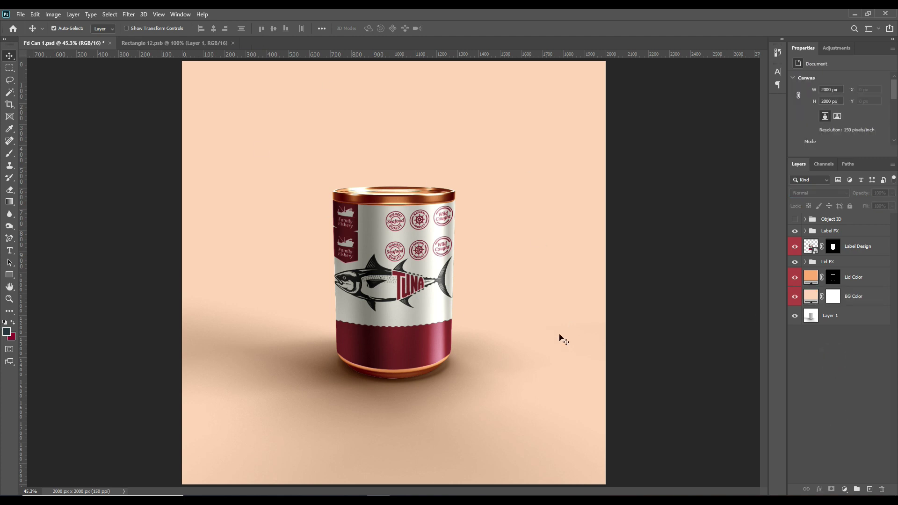